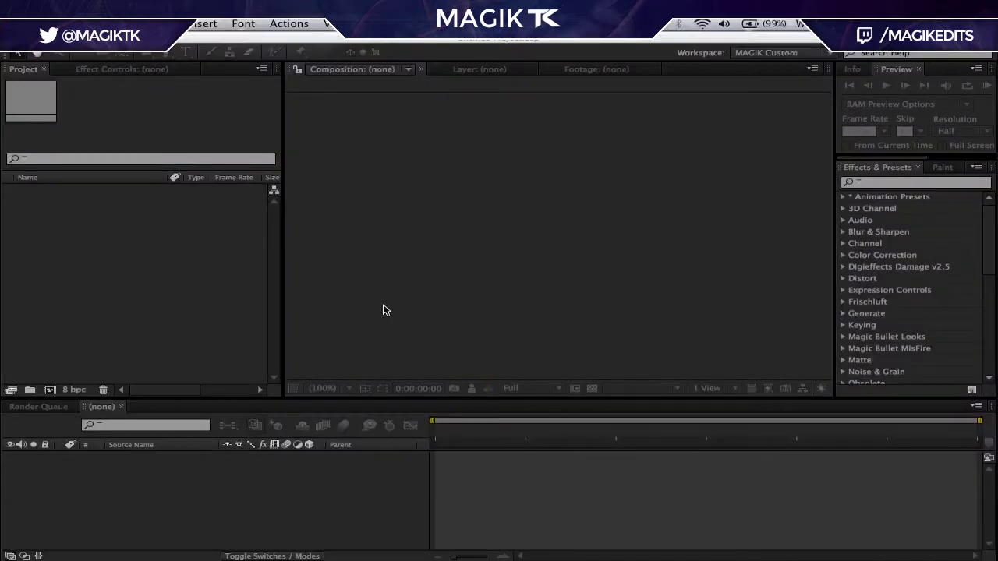
# - Open the Import File dialog, which shows the Scene 1.0 folder
pyautogui.click(451, 44)
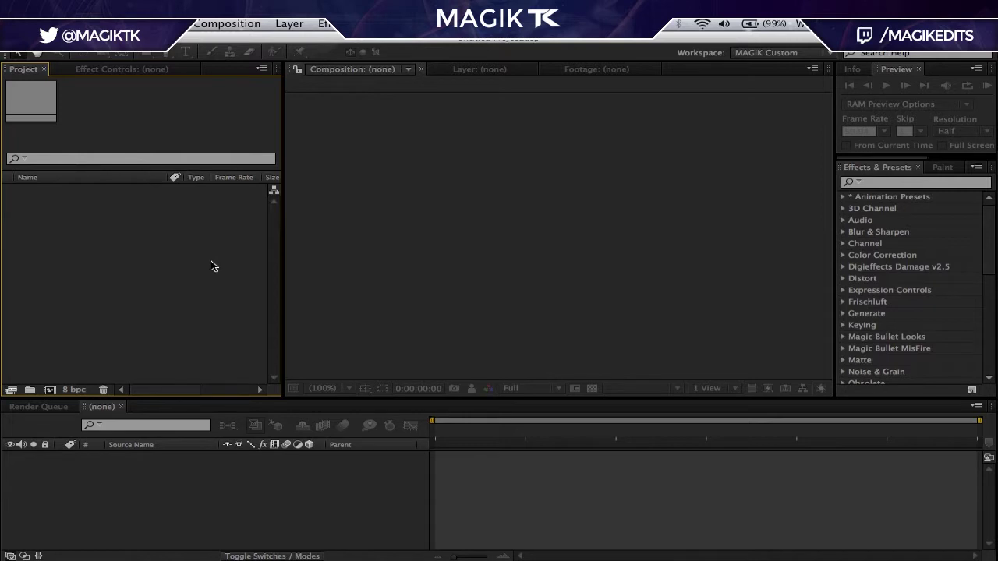
pyautogui.press('super+i')
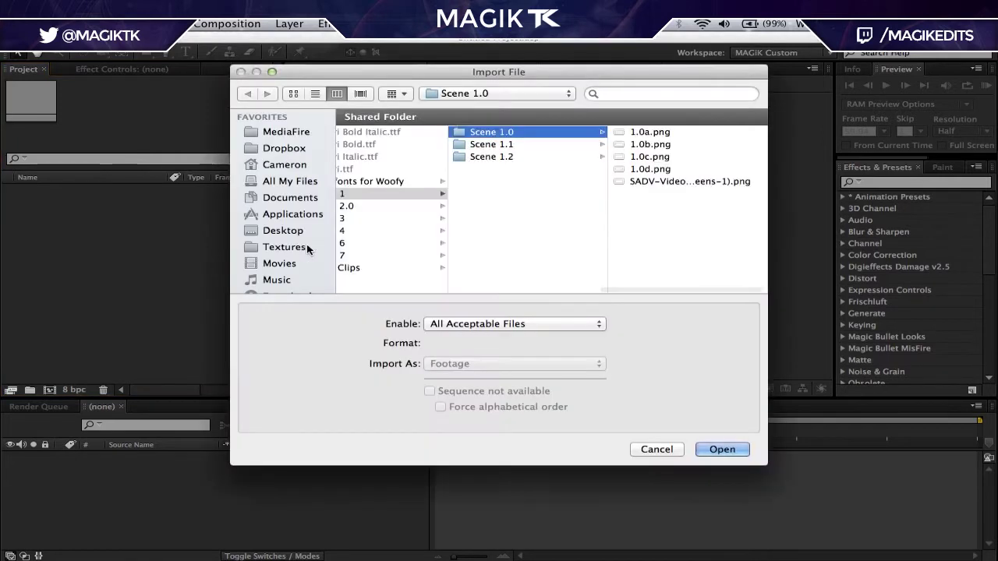
# - Import 'rymm – Weapon Switch Drop.m4v' from the Movies folder into the project
pyautogui.click(296, 264)
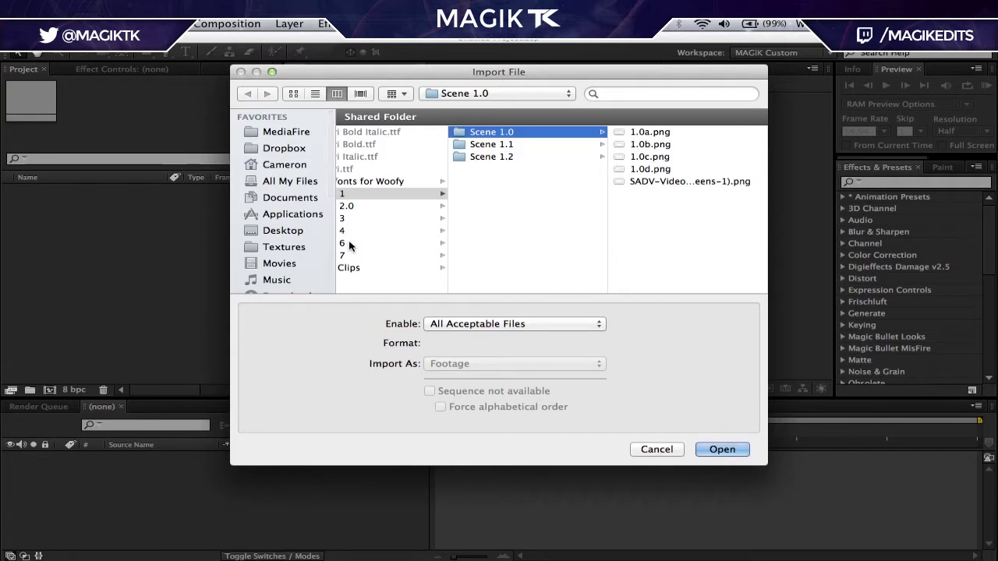
pyautogui.click(285, 266)
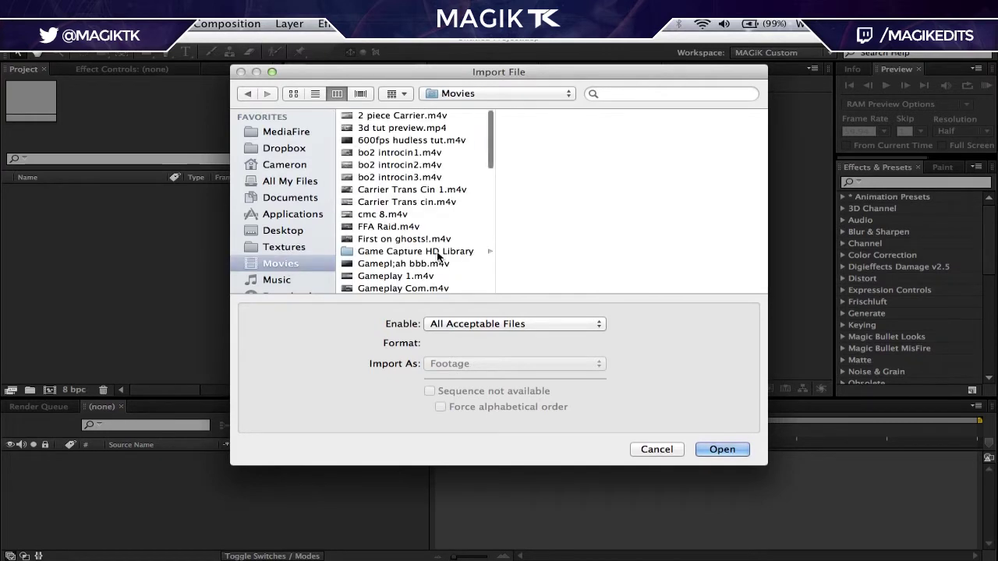
pyautogui.scroll(-3, 440, 259)
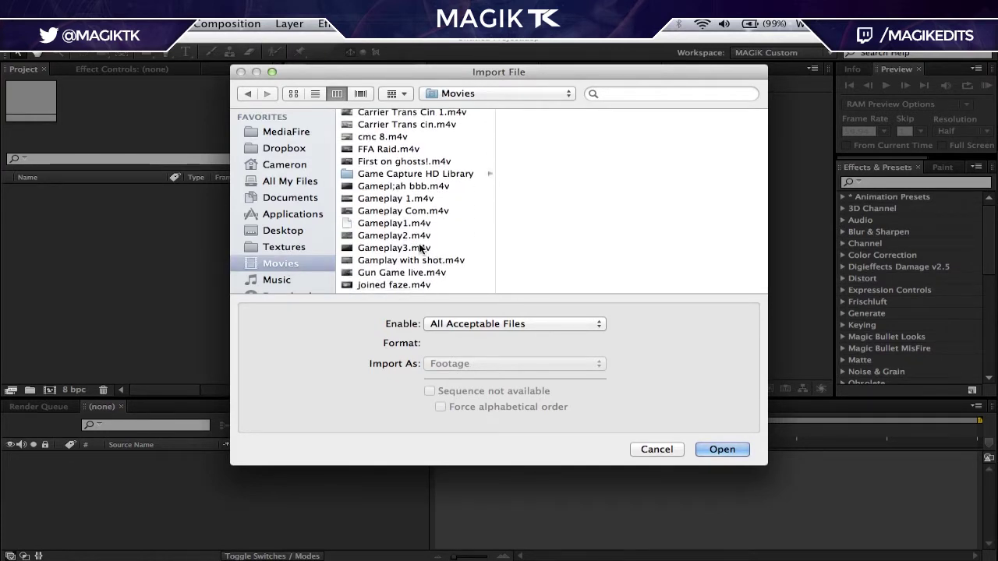
pyautogui.scroll(-1, 424, 250)
pyautogui.scroll(-3, 420, 248)
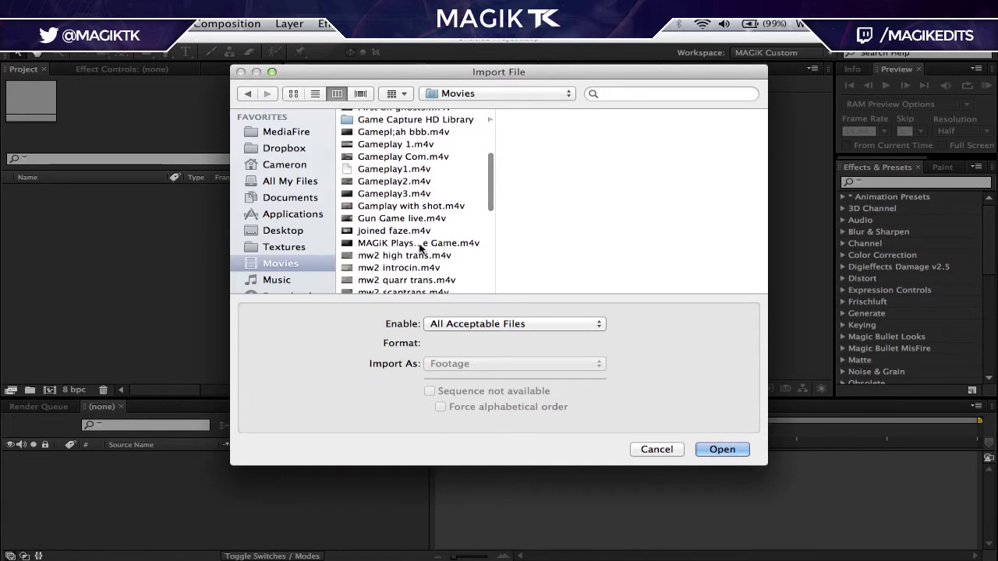
pyautogui.scroll(-5, 425, 265)
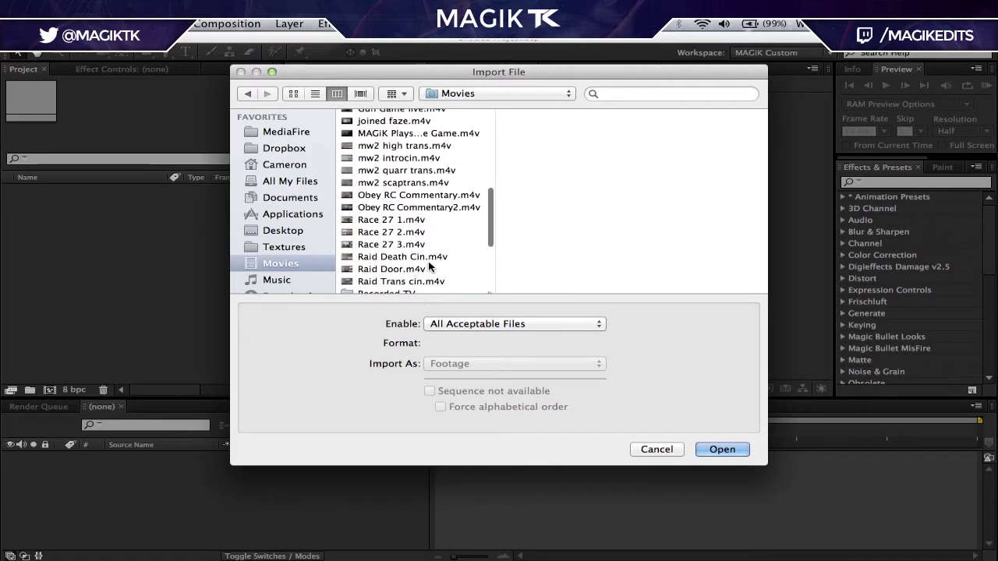
pyautogui.scroll(-3, 429, 266)
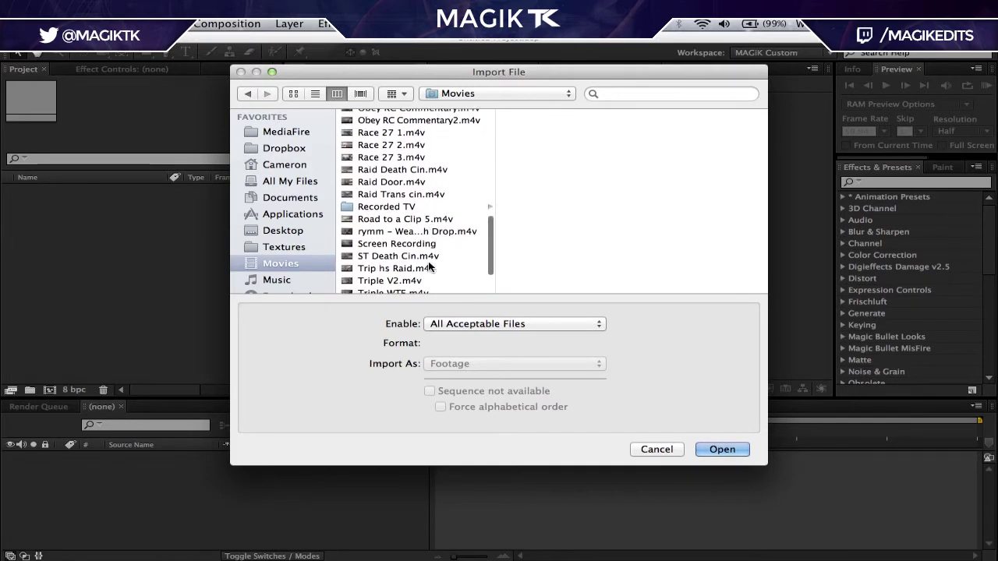
pyautogui.click(429, 216)
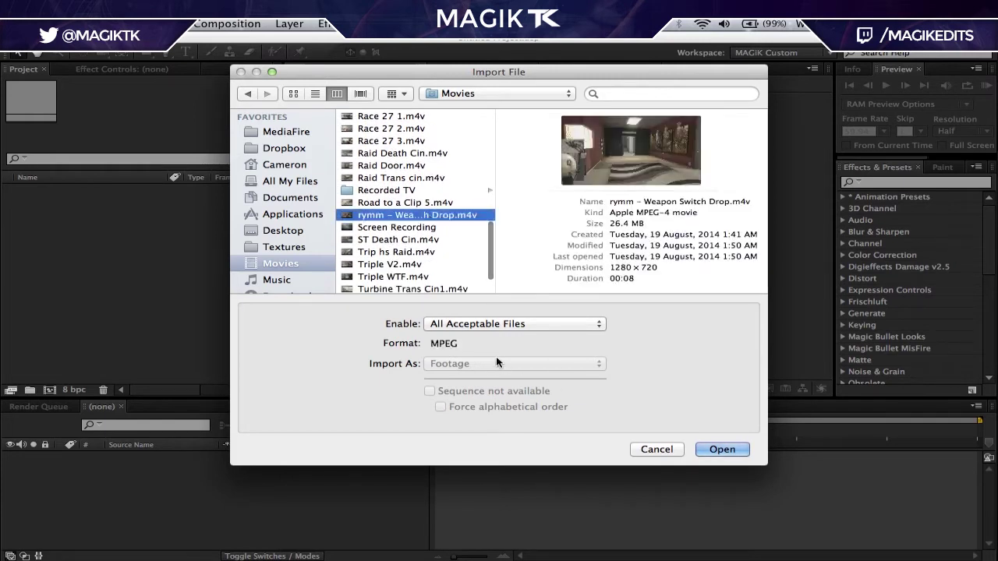
pyautogui.click(723, 451)
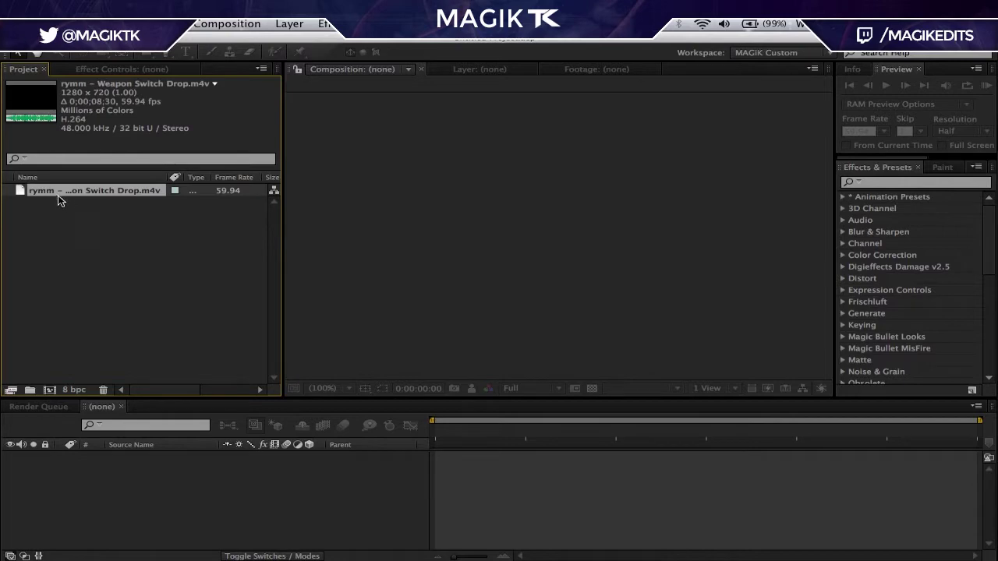
# - Create a composition from the clip and time-stretch its layer to 10%
pyautogui.click(48, 393)
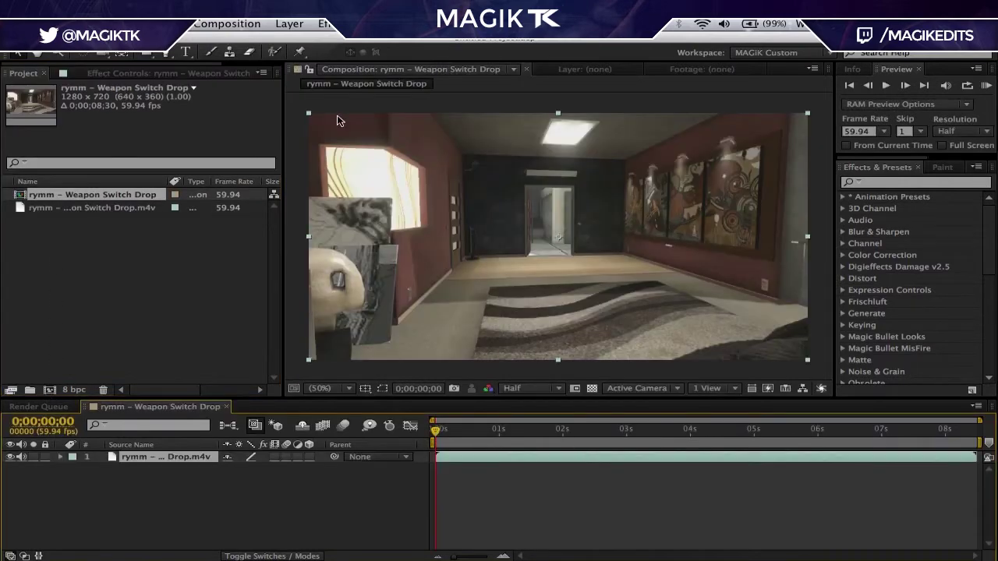
pyautogui.click(291, 24)
pyautogui.moveTo(321, 176)
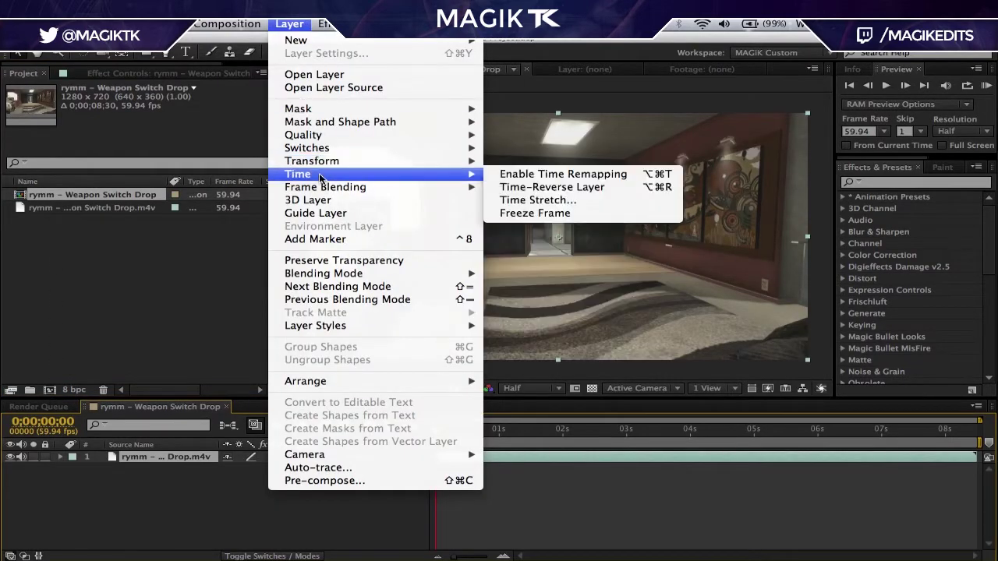
pyautogui.click(547, 201)
pyautogui.write('10')
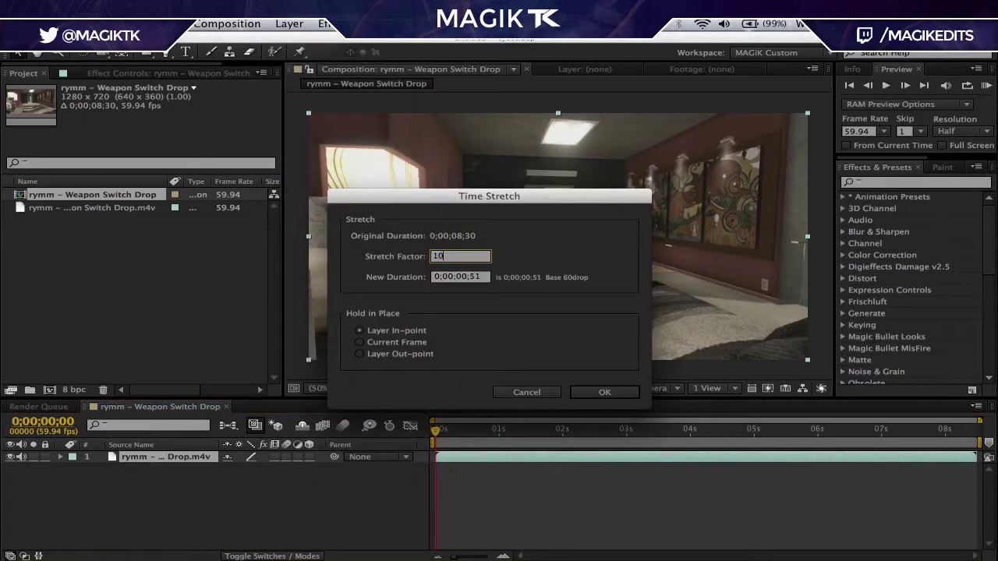
pyautogui.click(597, 393)
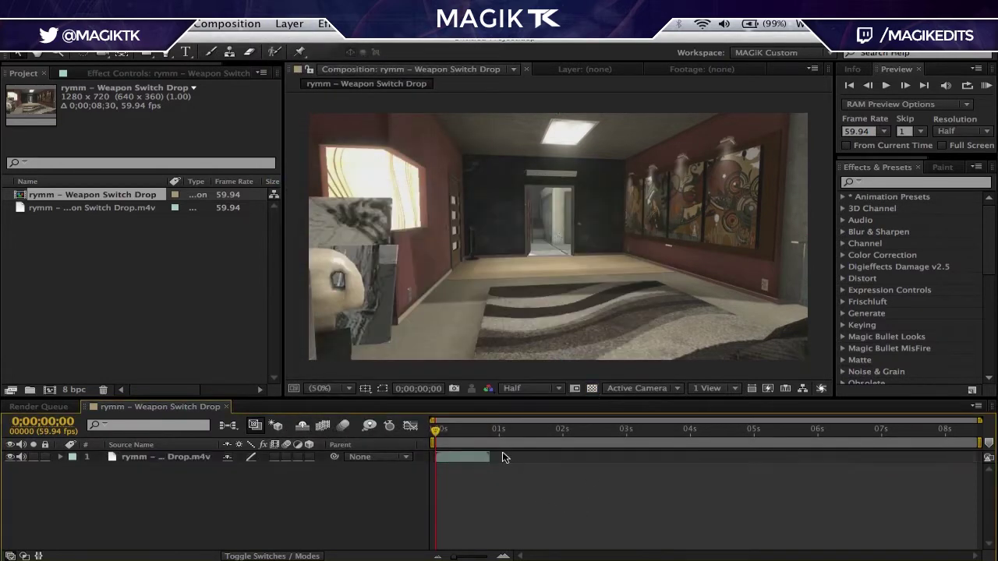
# - Preview the sped-up clip, then undo the 10% time stretch
pyautogui.moveTo(441, 435); pyautogui.dragTo(489, 430)
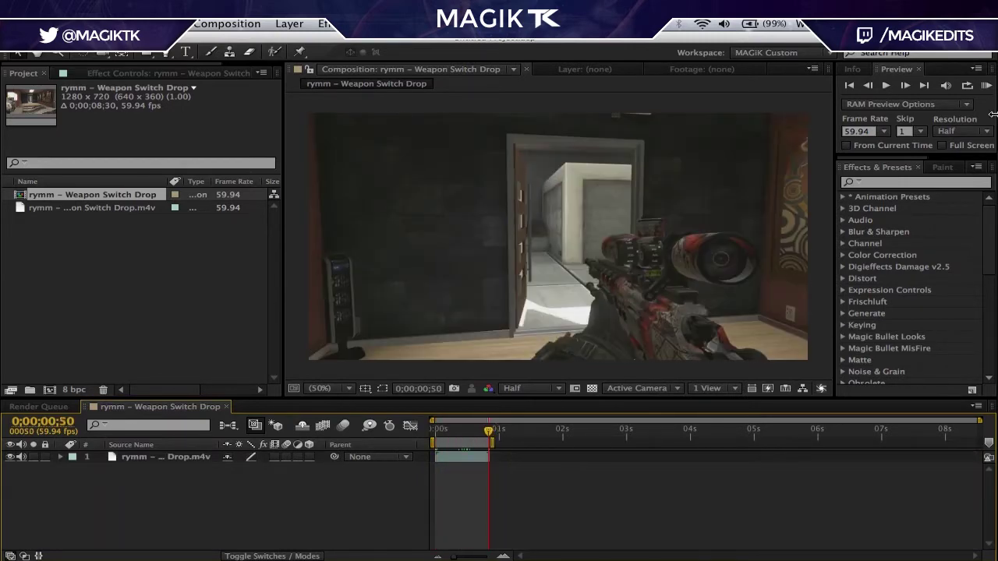
pyautogui.click(986, 86)
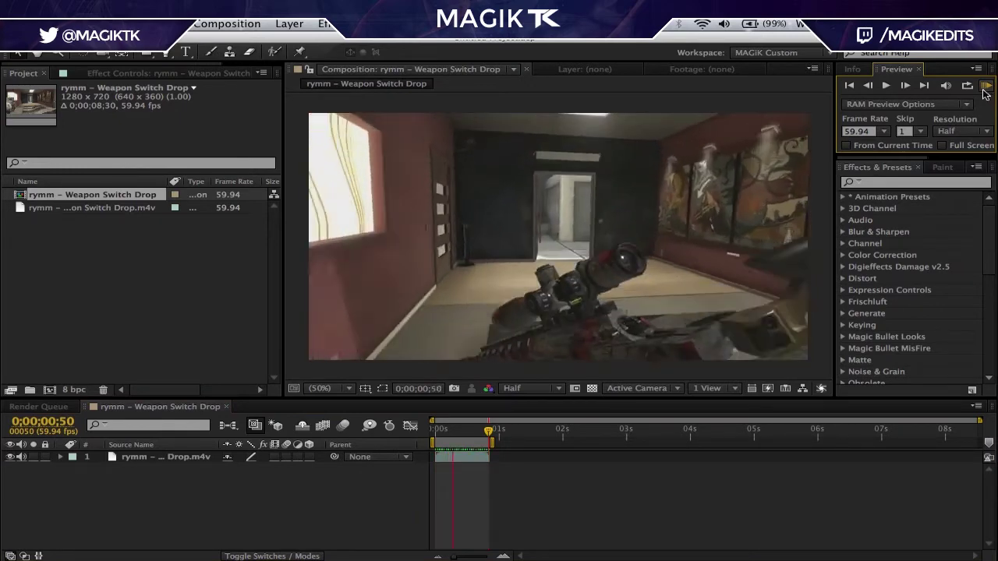
pyautogui.click(460, 478)
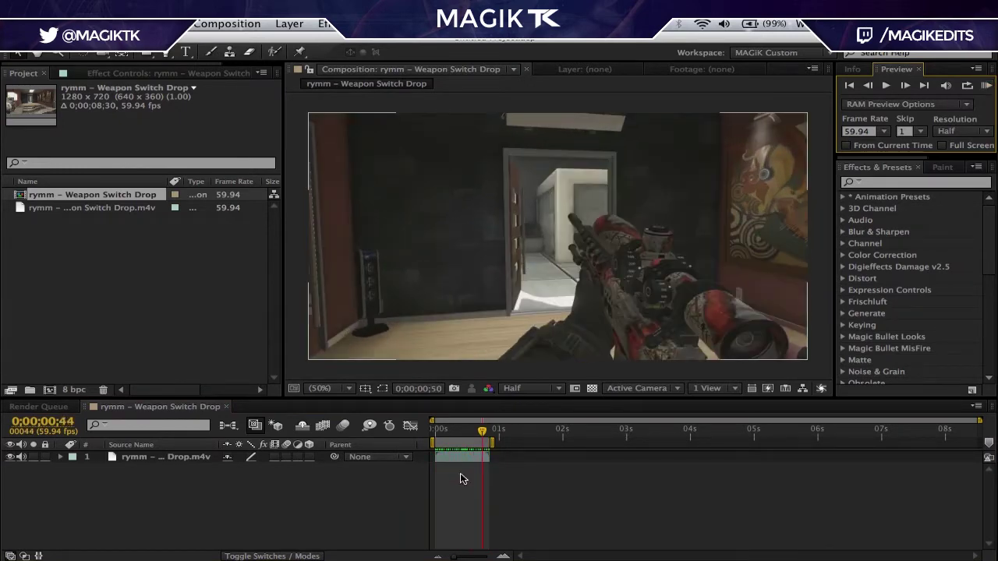
pyautogui.hotkey('ctrl', 'z')
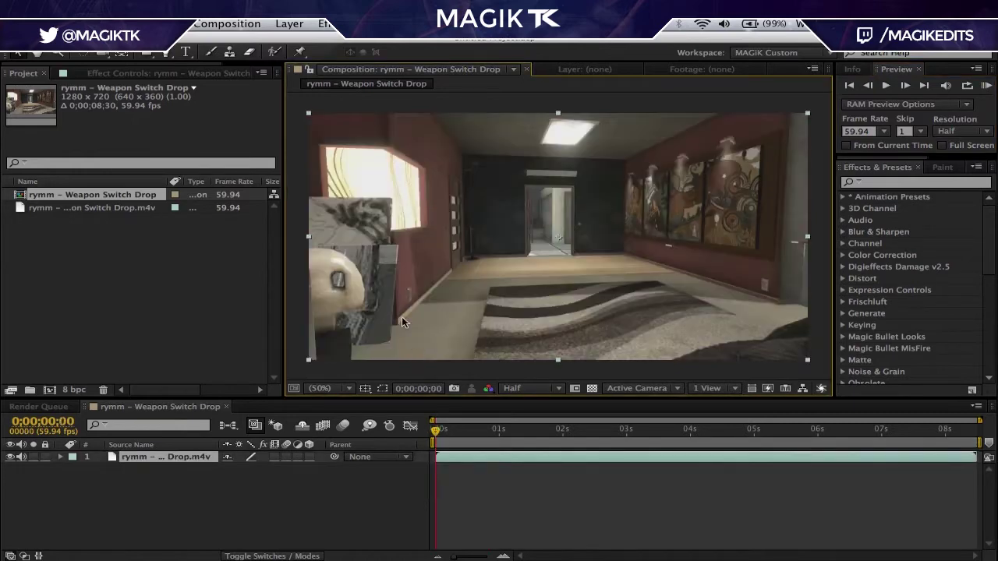
pyautogui.click(289, 24)
pyautogui.moveTo(325, 163)
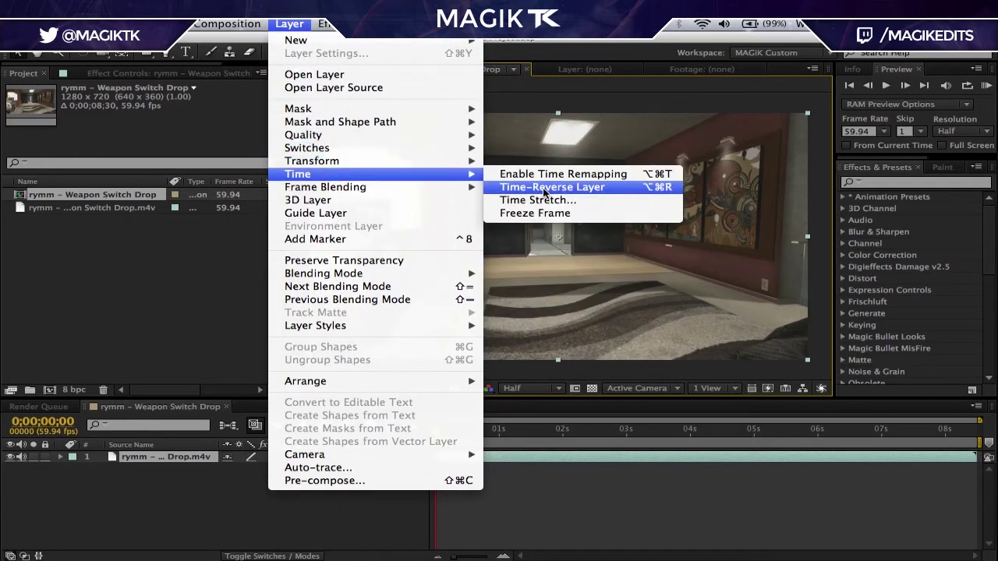
# - Time-stretch the clip layer to 20%
pyautogui.click(538, 201)
pyautogui.write('20')
pyautogui.press('Return')
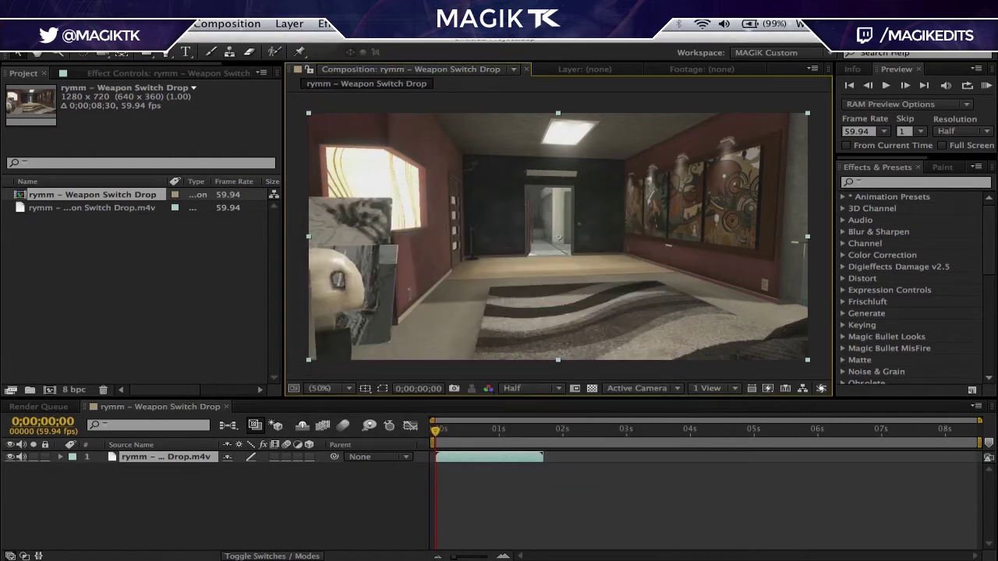
# - End the work area where the stretched layer ends, about 1.7 seconds in
pyautogui.click(632, 525)
pyautogui.click(544, 434)
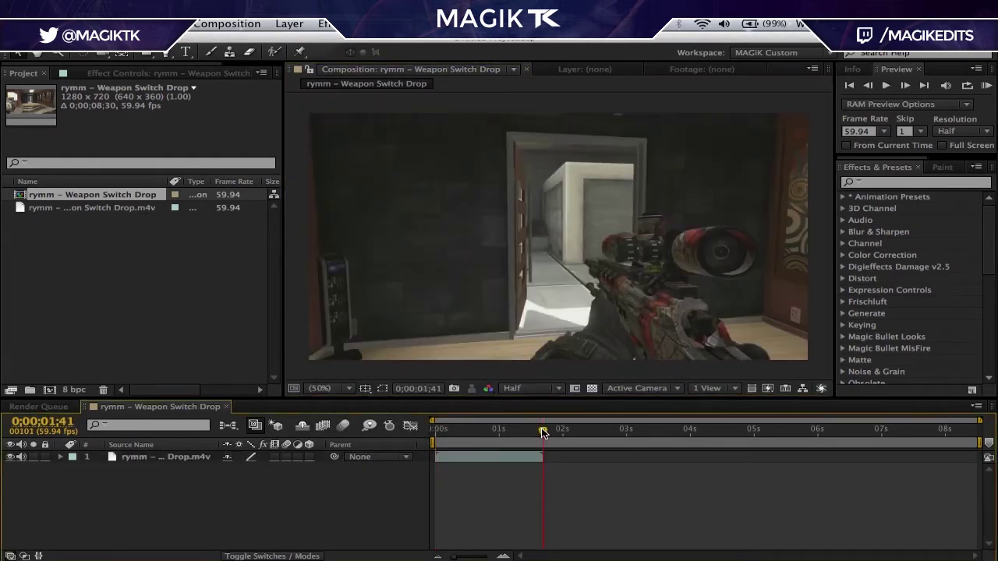
pyautogui.press('n')
pyautogui.moveTo(517, 434); pyautogui.dragTo(503, 435)
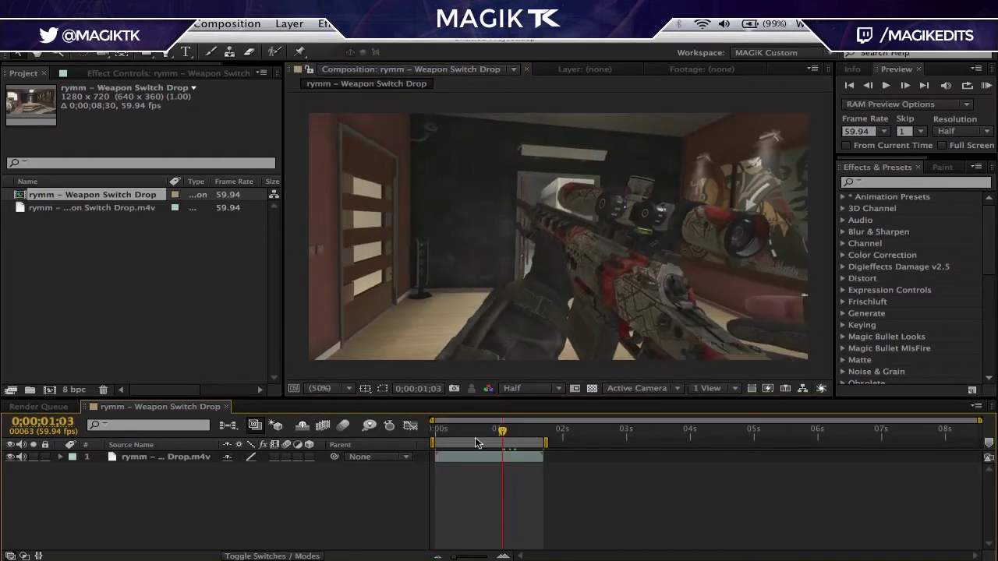
pyautogui.click(911, 178)
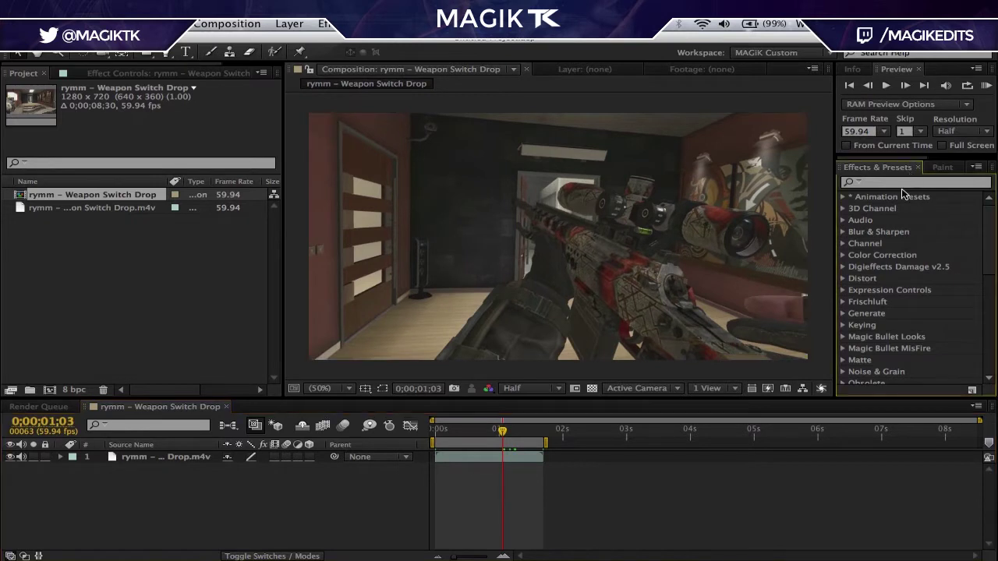
# - Search 'rsm' in Effects & Presets and apply RSMB to the gameplay clip layer
pyautogui.click(887, 184)
pyautogui.write('rsm')
pyautogui.click(886, 209)
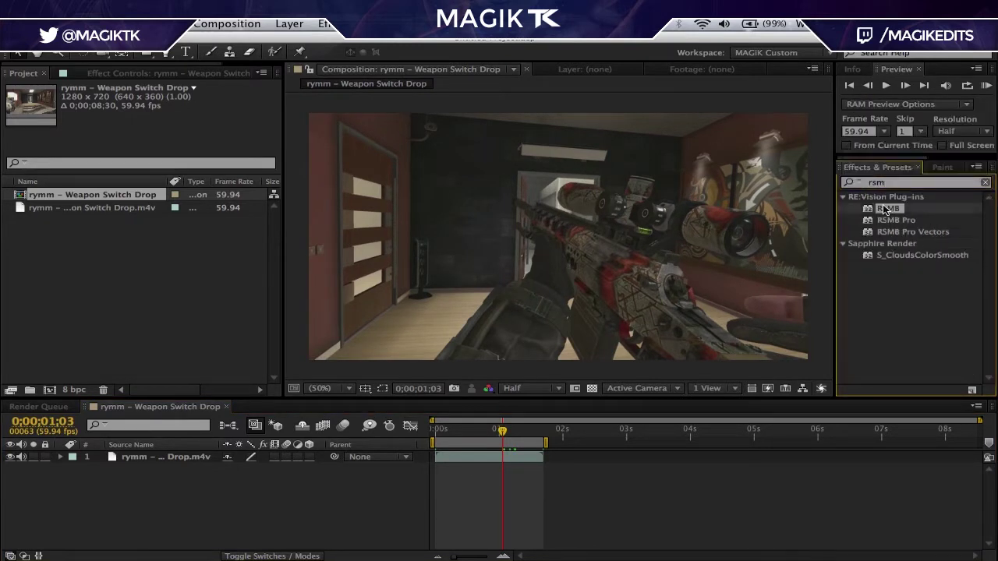
pyautogui.moveTo(173, 474); pyautogui.dragTo(167, 457)
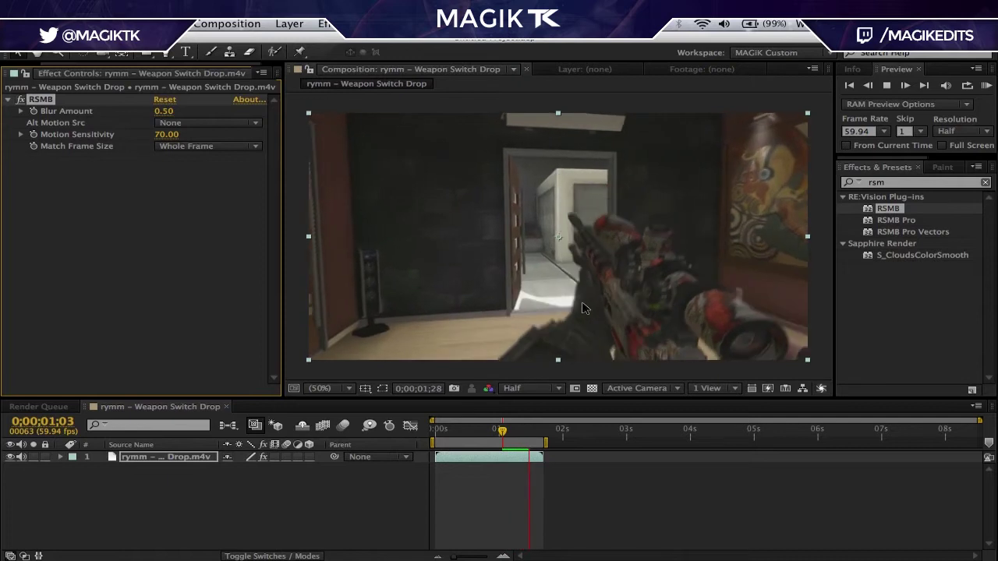
pyautogui.press('space')
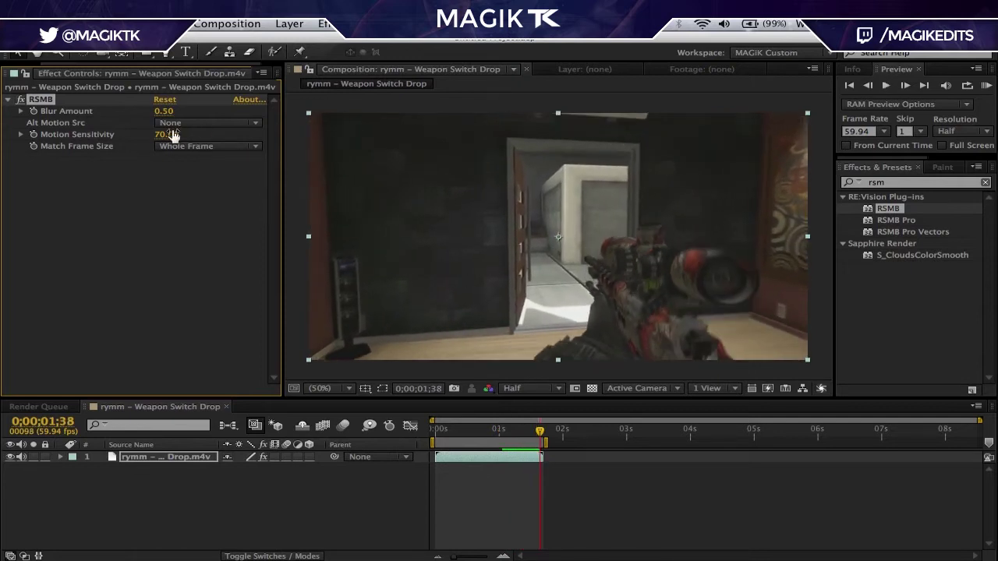
# - Set RSMB Motion Sensitivity to 100 and Blur Amount to 0.40
pyautogui.moveTo(172, 136); pyautogui.dragTo(355, 129)
pyautogui.click(164, 113)
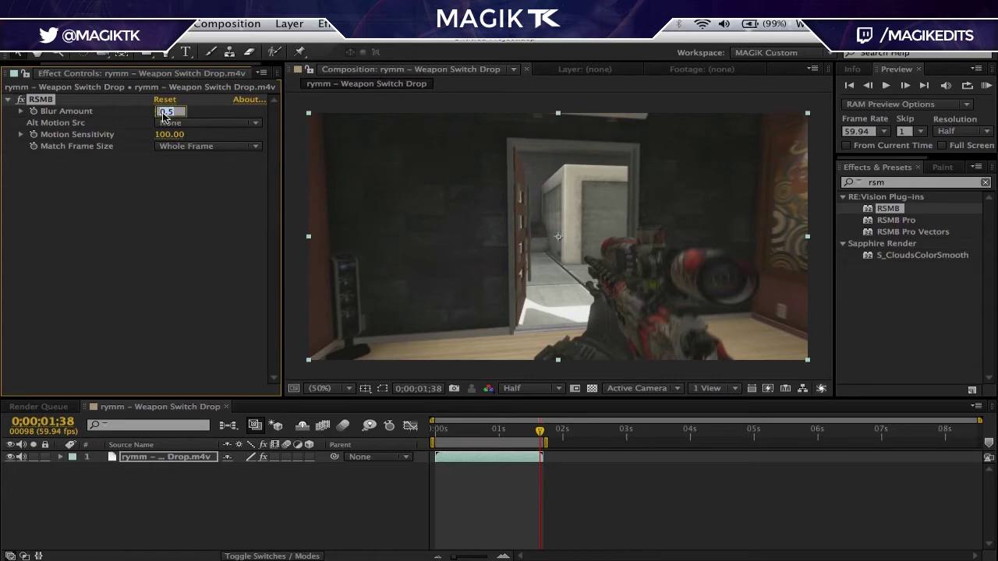
pyautogui.write('0.4')
pyautogui.press('Return')
pyautogui.moveTo(537, 435); pyautogui.dragTo(461, 460)
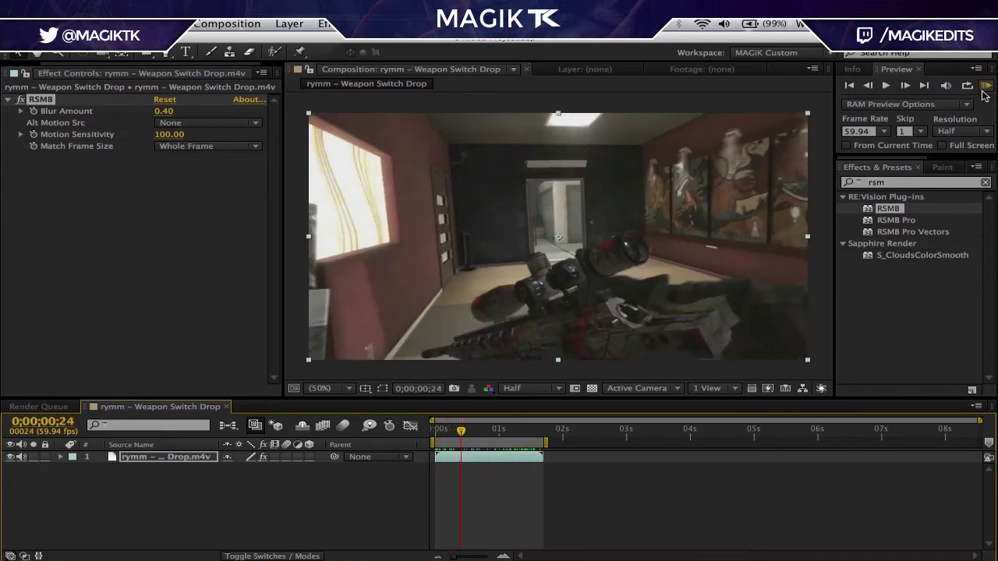
# - Play a RAM preview of the blurred clip, then save the project to the Paid Project folder
pyautogui.click(984, 88)
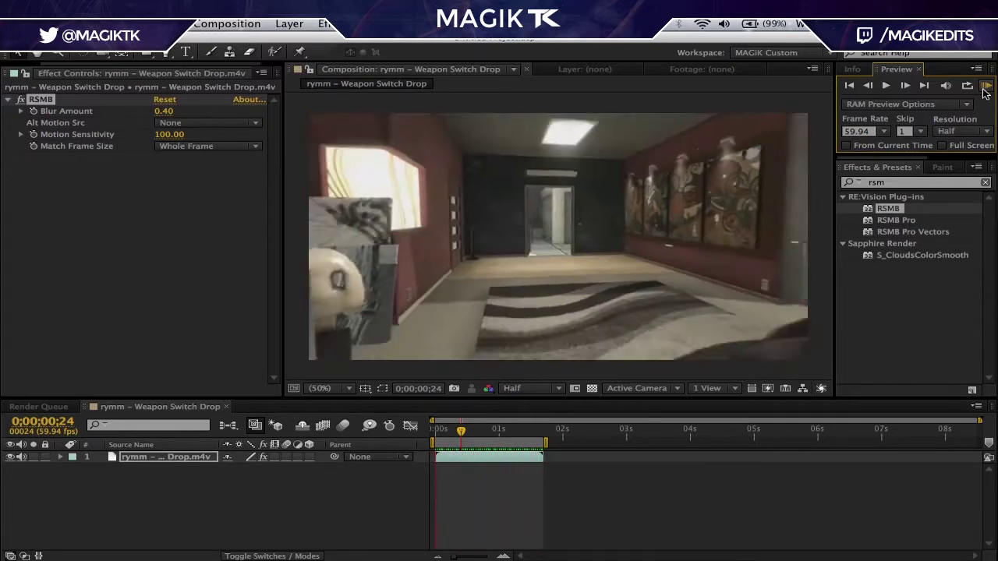
pyautogui.click(985, 86)
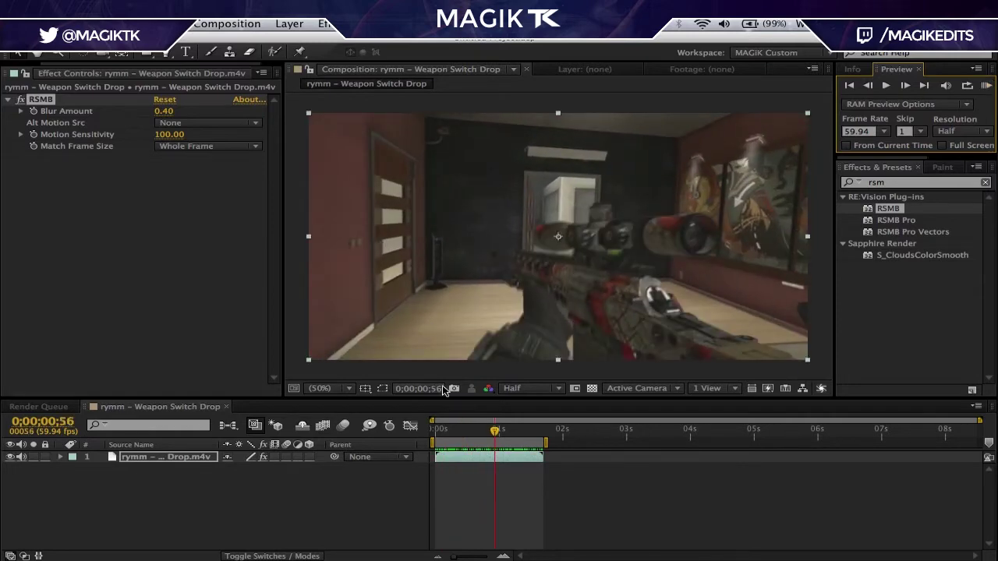
pyautogui.press('super+s')
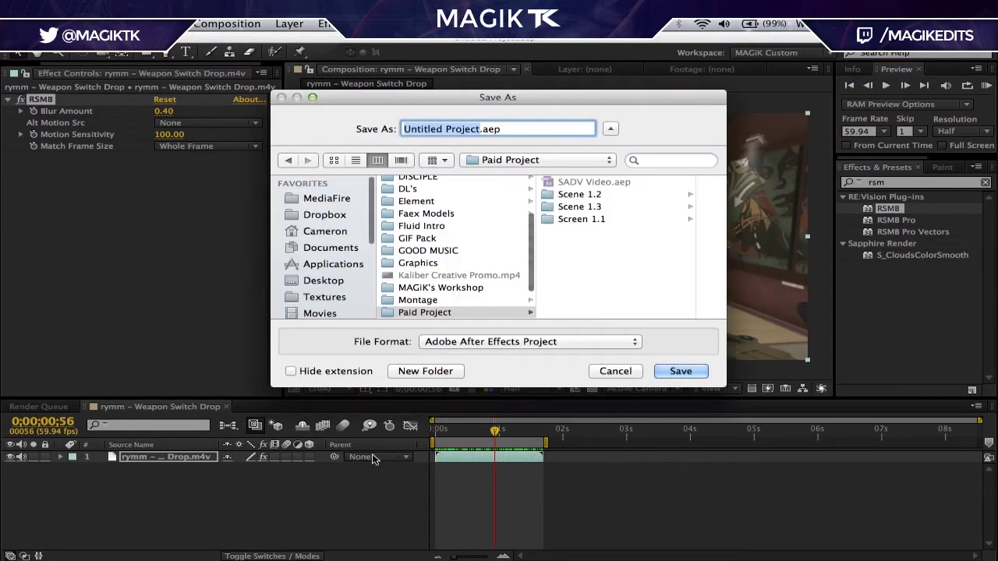
pyautogui.click(680, 370)
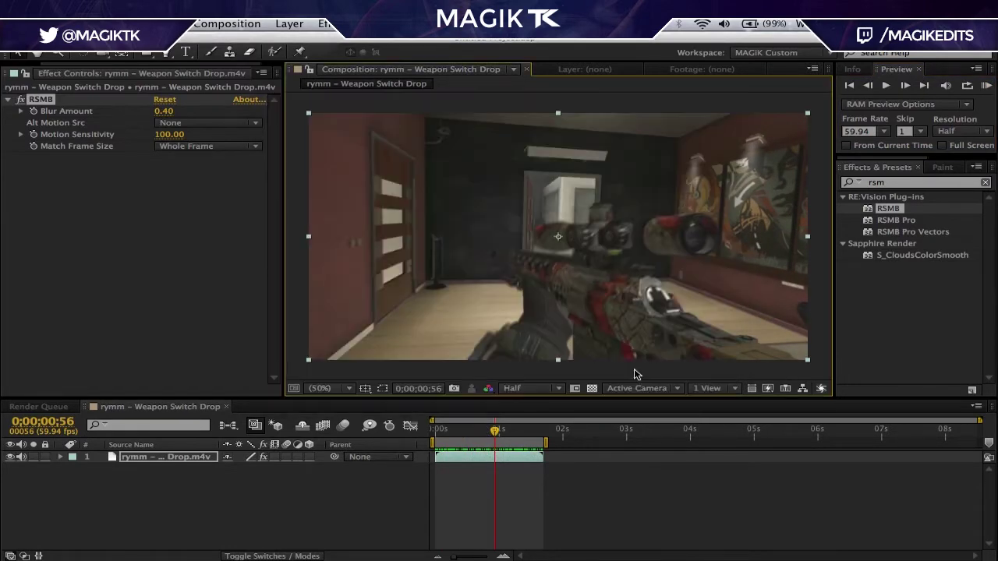
pyautogui.click(623, 489)
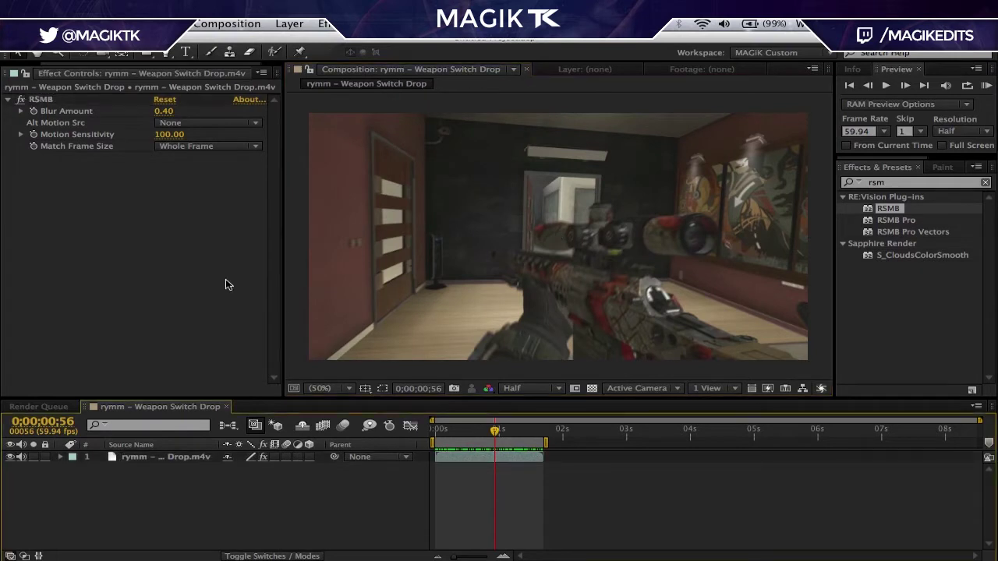
# - Enable Time Remap on the clip and Easy Ease both keyframes
pyautogui.click(509, 457)
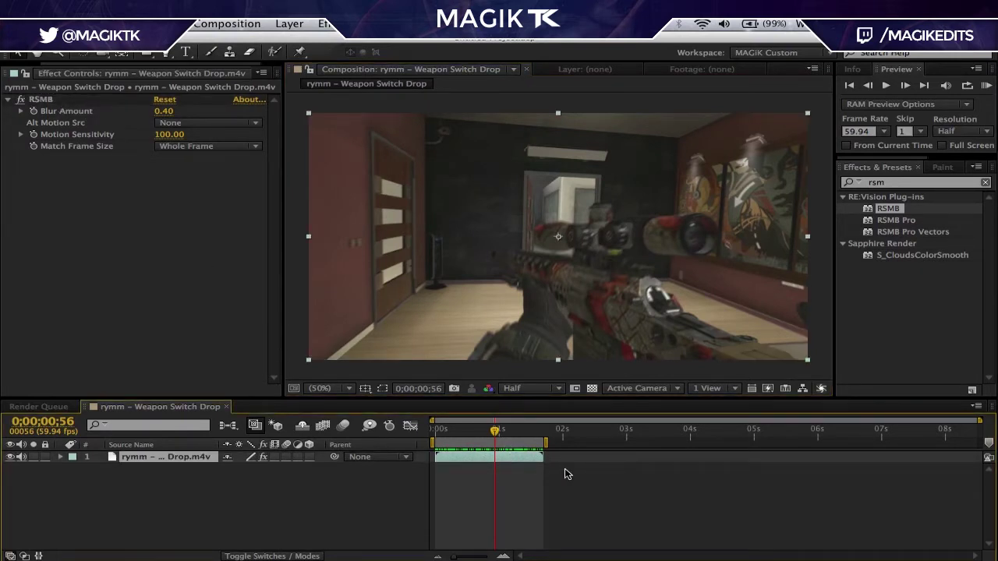
pyautogui.press('super+alt+t')
pyautogui.moveTo(530, 491); pyautogui.dragTo(426, 468)
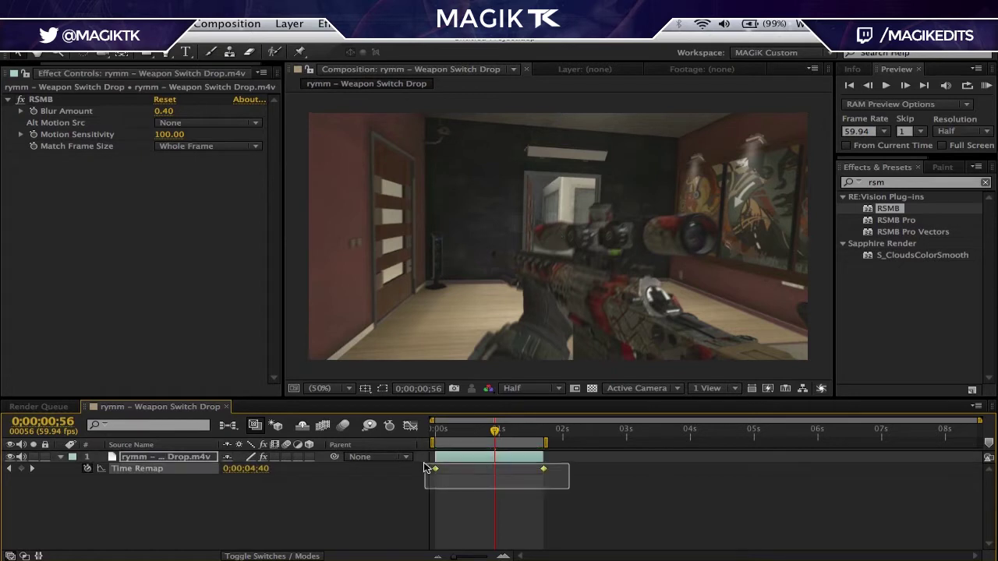
pyautogui.press('F9')
# - In the Graph Editor, drag bezier handles to reshape both ends of the Time Remap curve
pyautogui.click(410, 425)
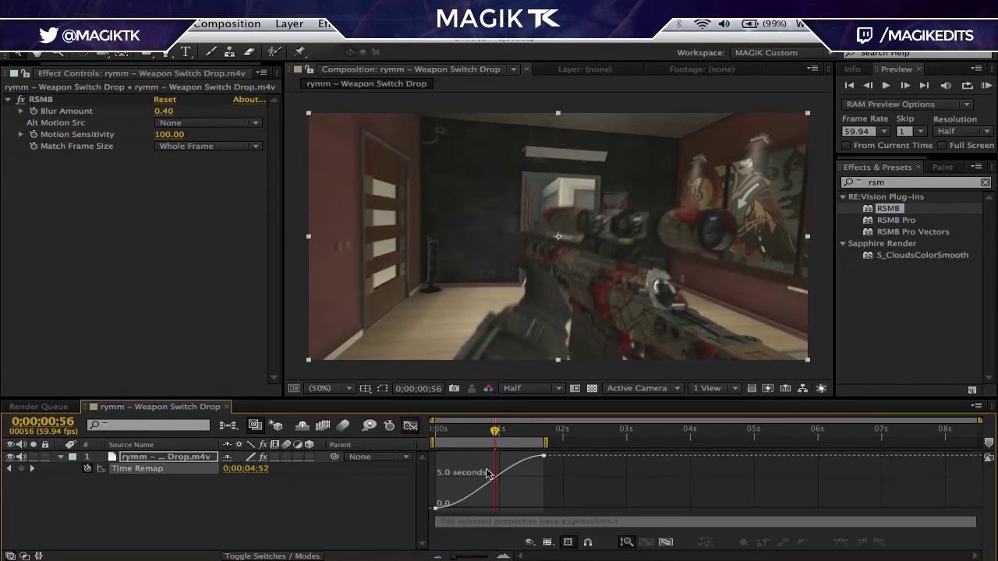
pyautogui.click(548, 461)
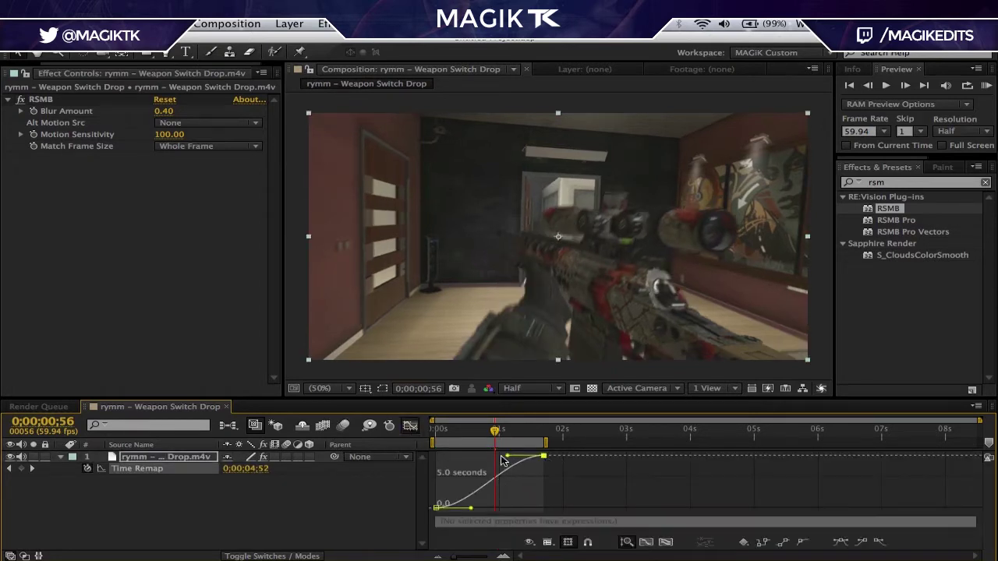
pyautogui.moveTo(503, 460); pyautogui.dragTo(519, 473)
pyautogui.moveTo(470, 508); pyautogui.dragTo(436, 481)
pyautogui.moveTo(521, 477); pyautogui.dragTo(558, 487)
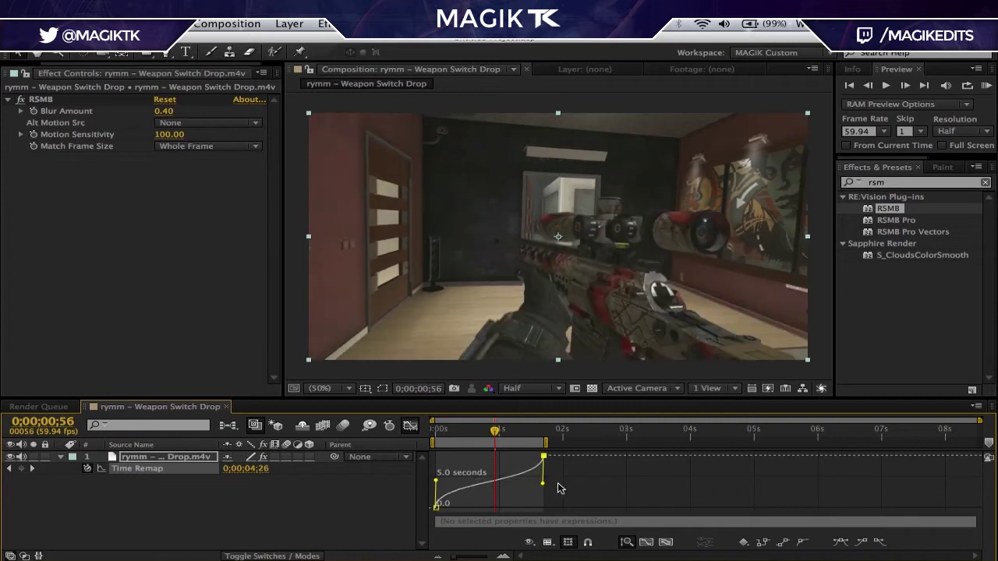
pyautogui.moveTo(437, 484); pyautogui.dragTo(427, 478)
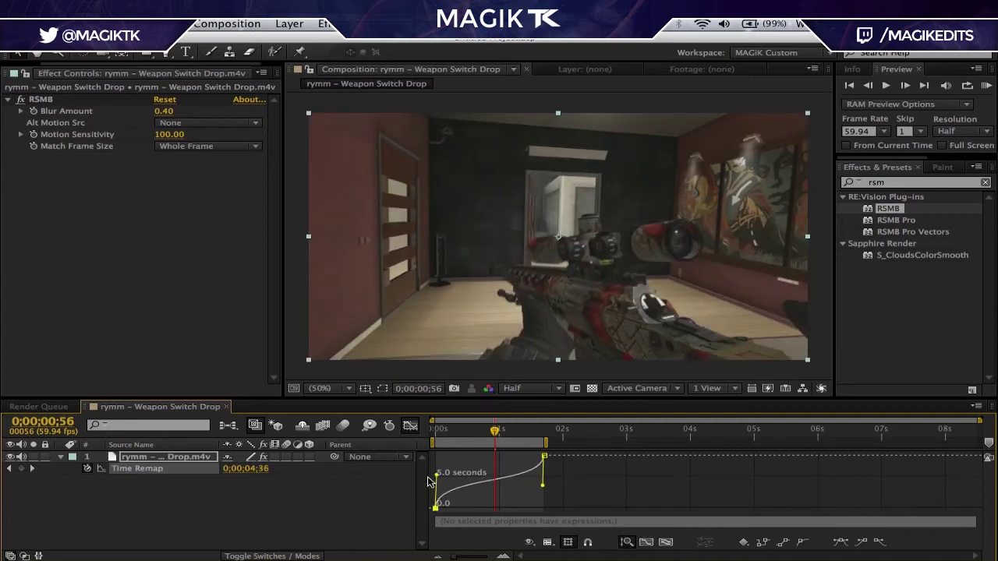
pyautogui.click(408, 427)
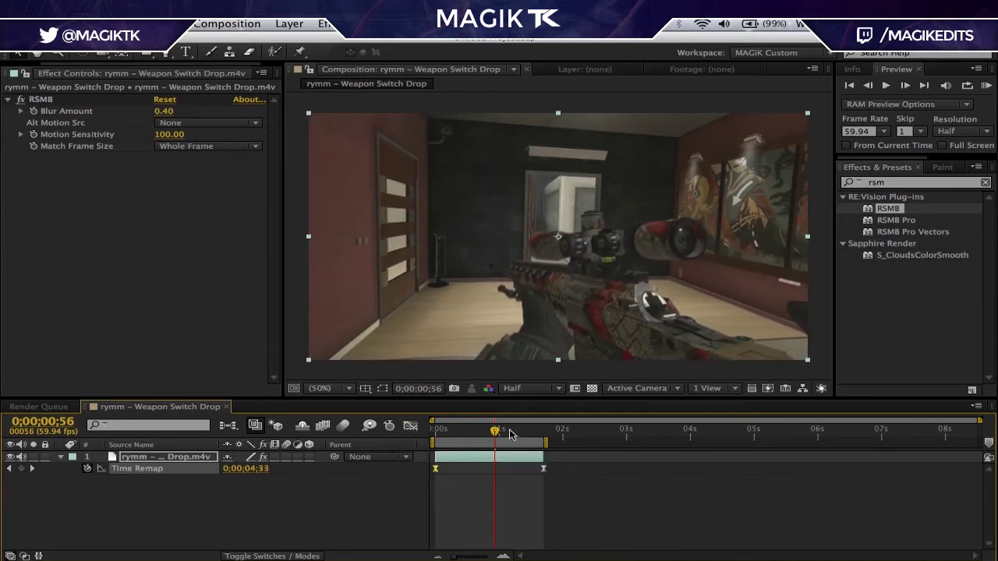
# - At frame 00;45, steepen the curve's start and lower its end handle further
pyautogui.moveTo(493, 435); pyautogui.dragTo(483, 435)
pyautogui.click(409, 427)
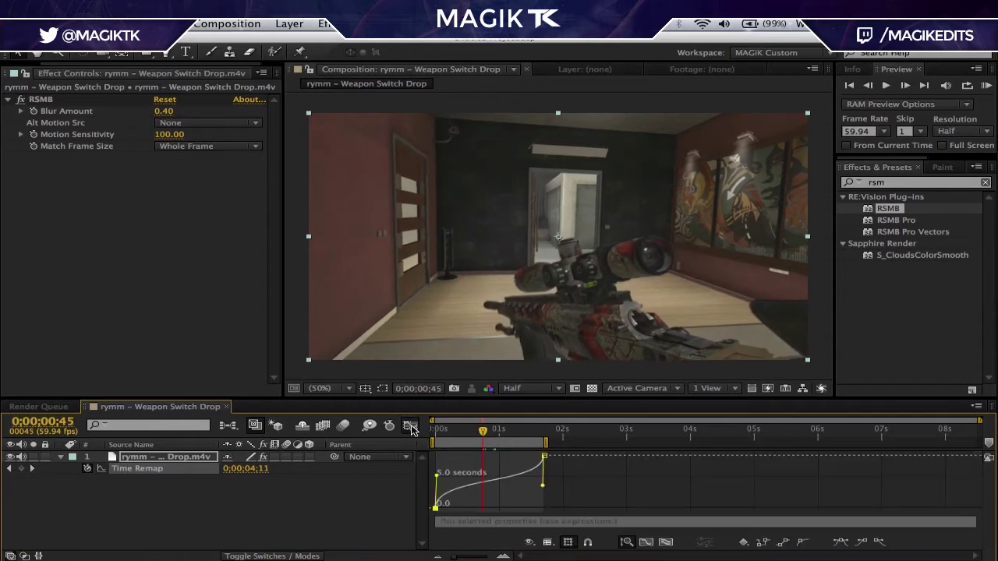
pyautogui.moveTo(437, 481); pyautogui.dragTo(425, 470)
pyautogui.moveTo(546, 489); pyautogui.dragTo(538, 499)
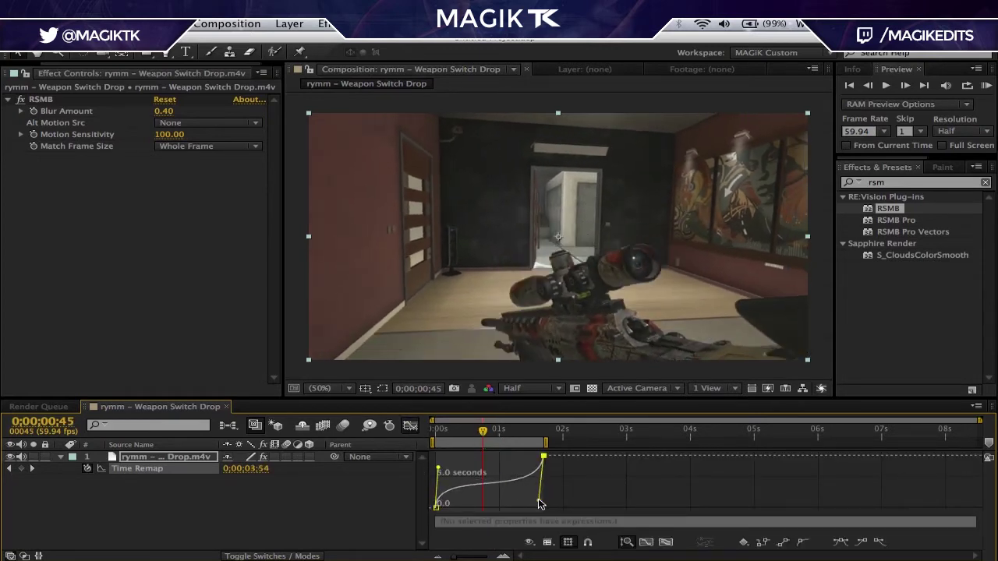
pyautogui.moveTo(439, 471); pyautogui.dragTo(437, 461)
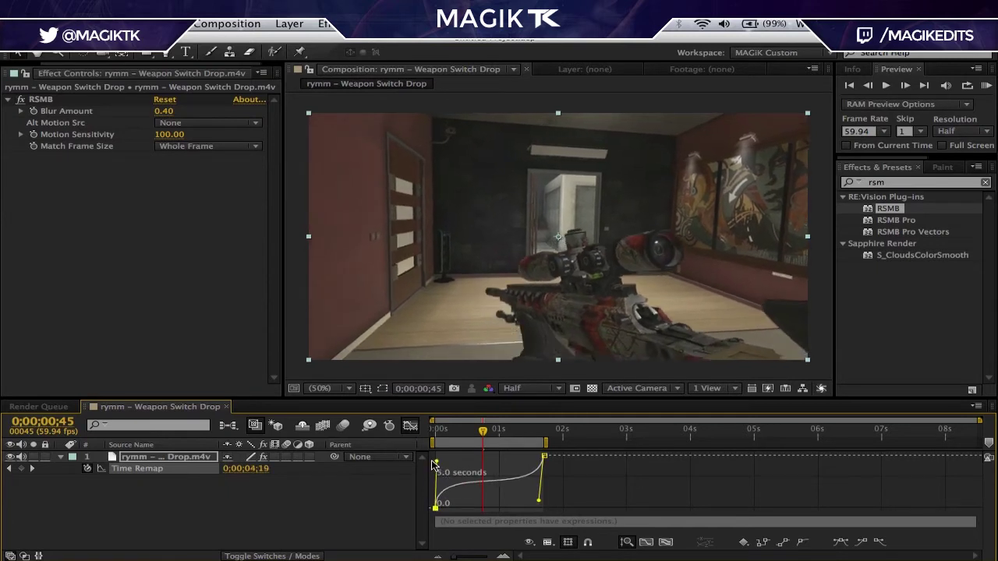
pyautogui.click(410, 428)
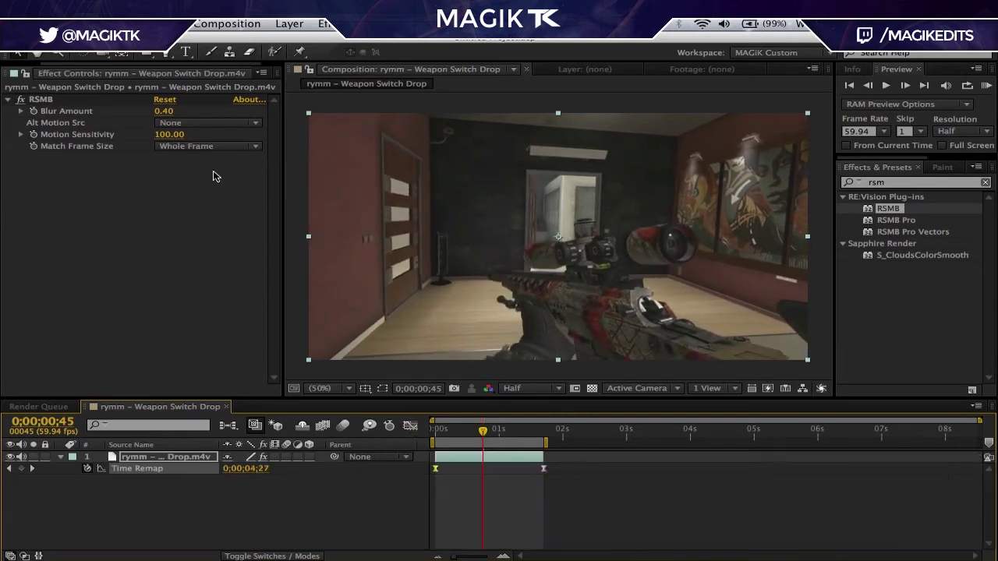
# - Raise RSMB Blur Amount to 2, then to 5, and preview the stronger blur
pyautogui.click(163, 111)
pyautogui.write('2')
pyautogui.press('Return')
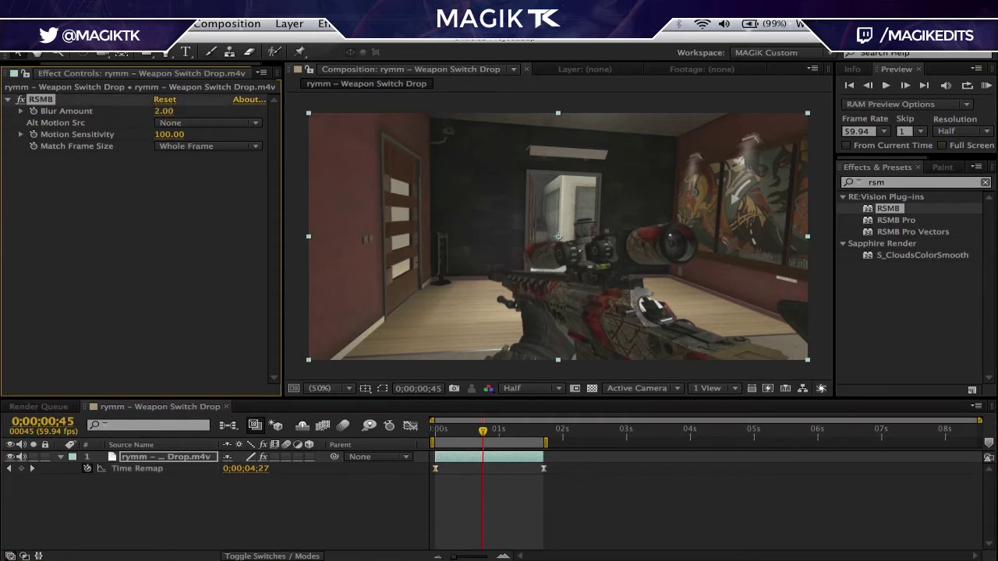
pyautogui.click(176, 112)
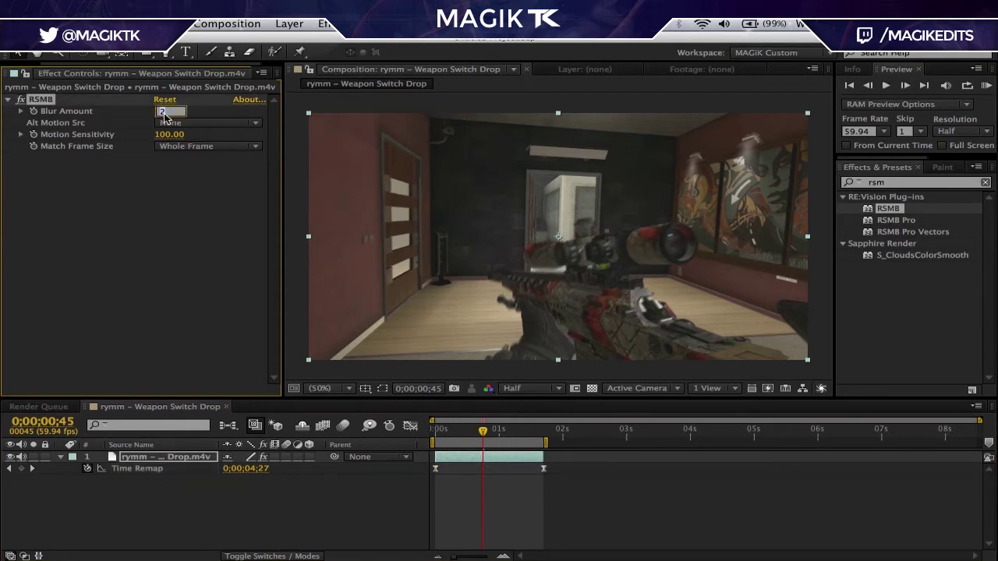
pyautogui.write('5')
pyautogui.press('Return')
pyautogui.click(986, 86)
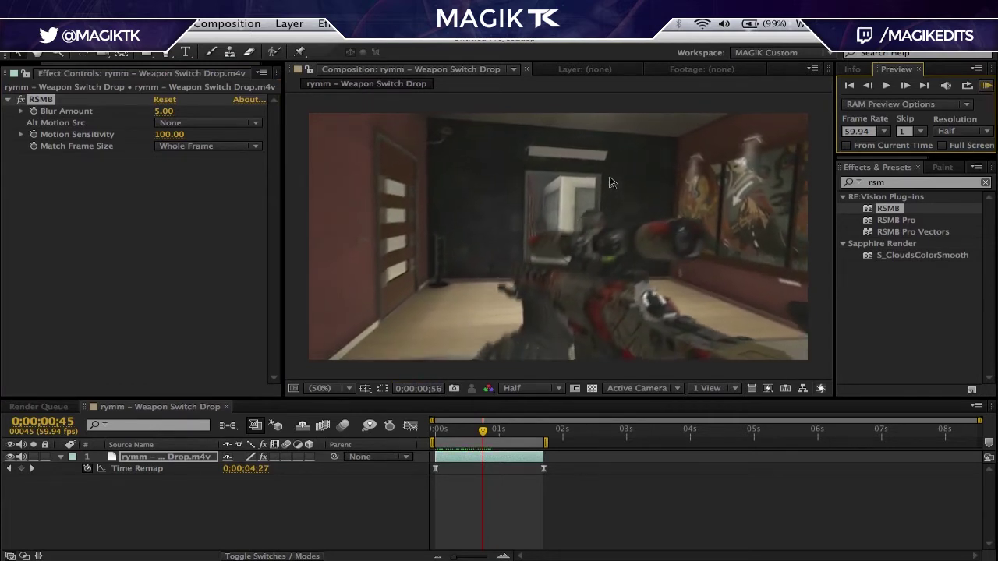
pyautogui.press('space')
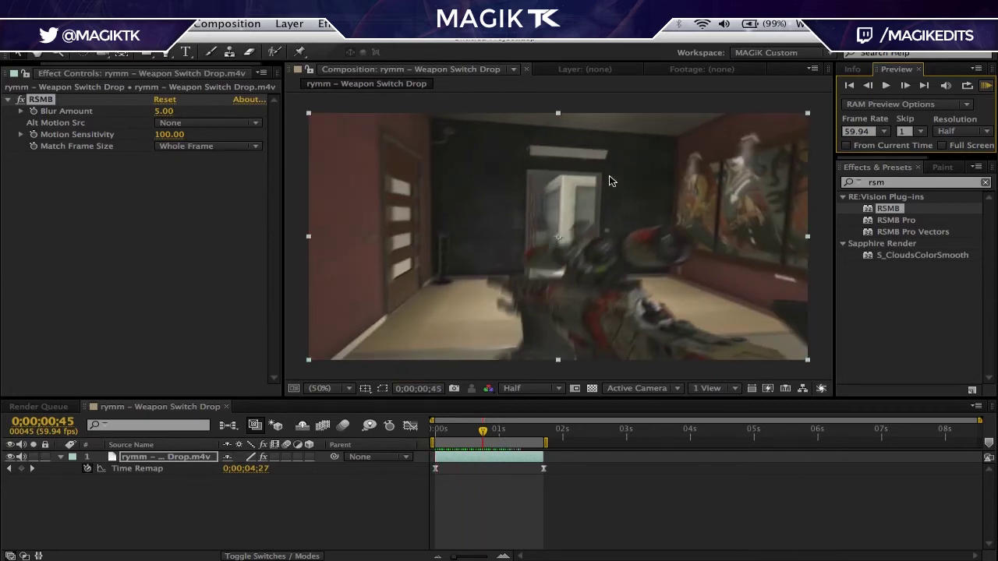
pyautogui.moveTo(480, 432); pyautogui.dragTo(481, 434)
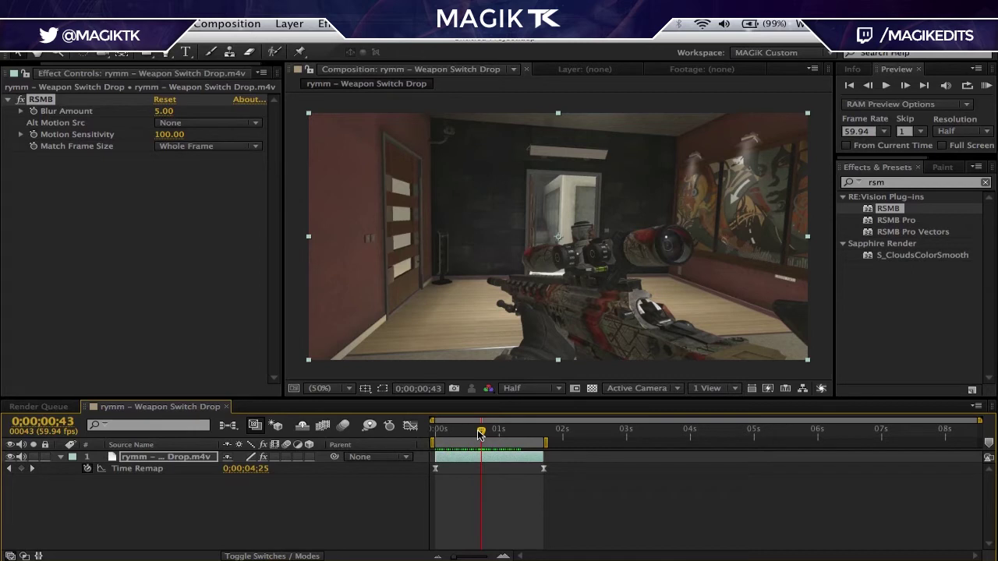
pyautogui.press('=')
pyautogui.press('=')
pyautogui.press('=')
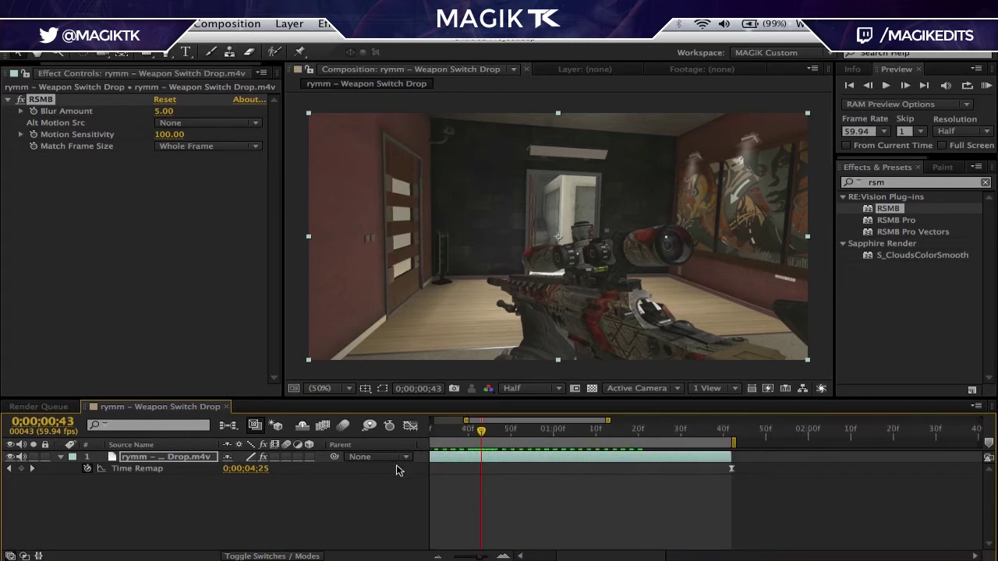
pyautogui.press('-')
pyautogui.press('-')
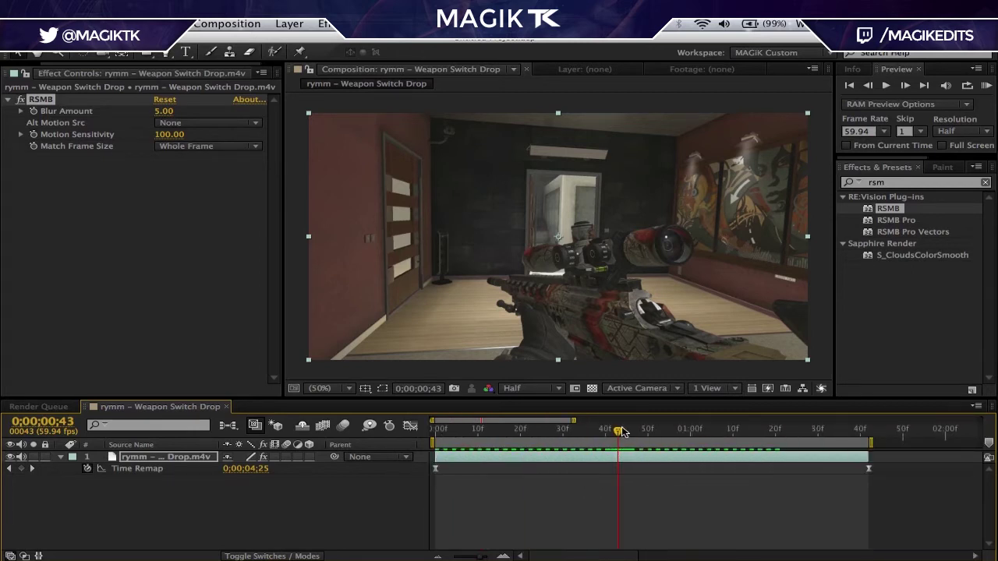
pyautogui.moveTo(621, 436); pyautogui.dragTo(677, 434)
pyautogui.click(642, 486)
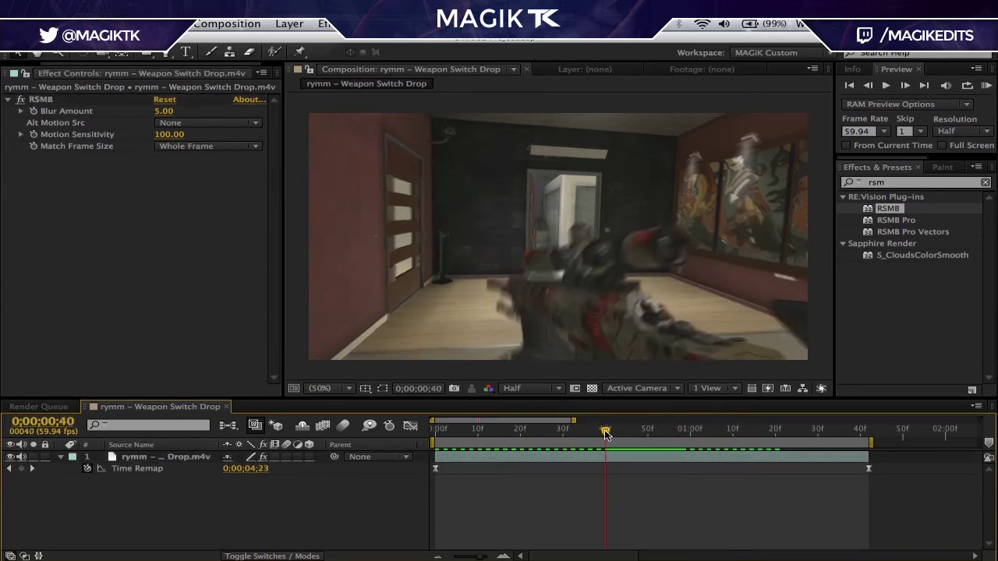
# - Split the clip layer at frame 38 and zoom the timeline in there
pyautogui.moveTo(605, 433); pyautogui.dragTo(596, 434)
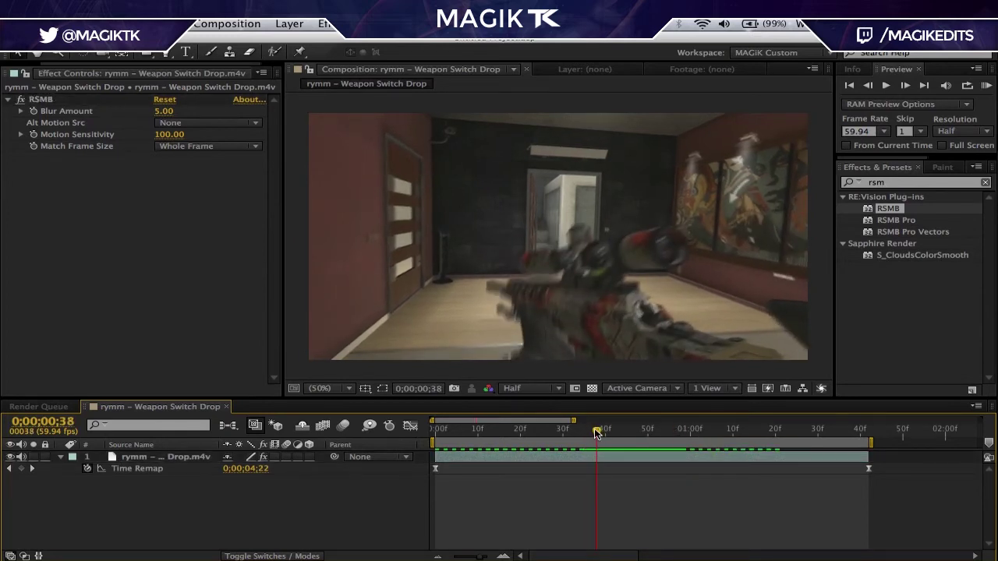
pyautogui.click(600, 461)
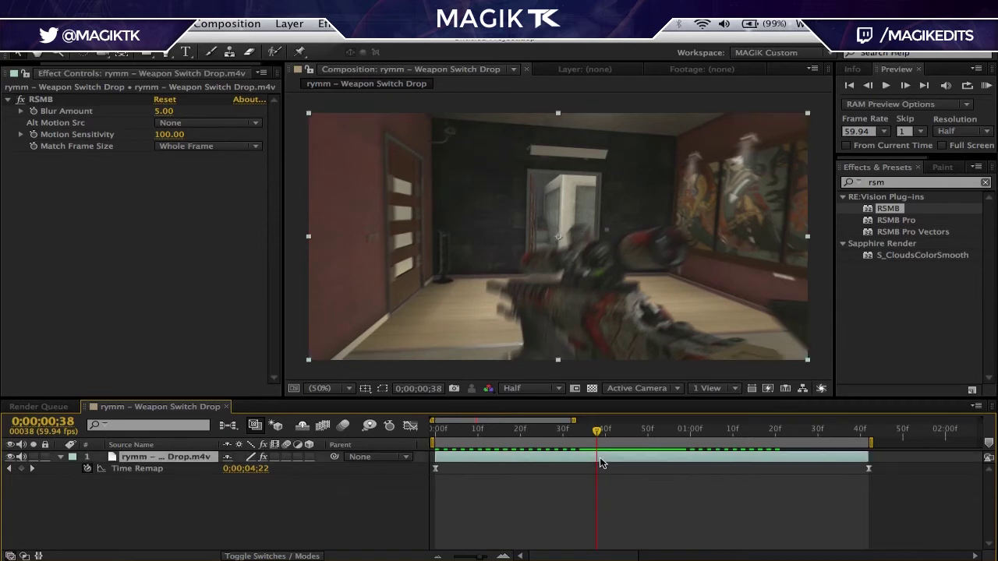
pyautogui.hotkey('ctrl', 'shift', 'd')
pyautogui.press(';')
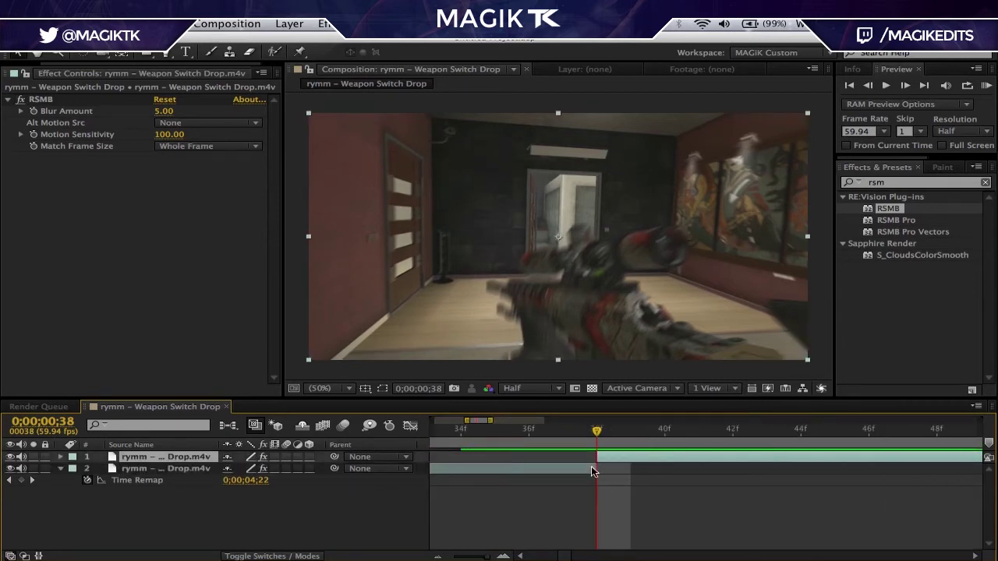
# - Duplicate the earlier piece, extend layer 2 to about frame 40 and trim its start
pyautogui.click(591, 470)
pyautogui.hotkey('ctrl', 'd')
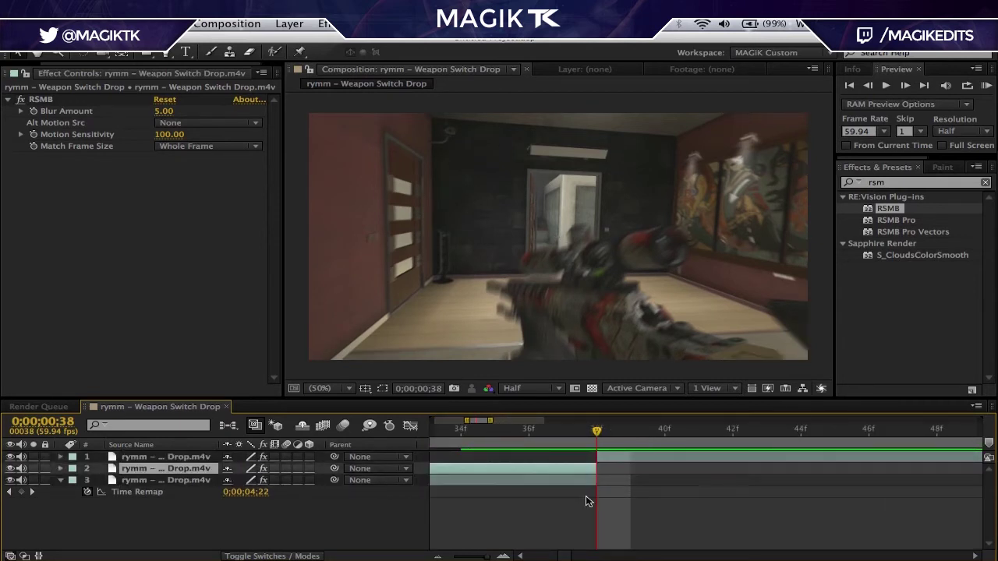
pyautogui.moveTo(596, 468); pyautogui.dragTo(630, 457)
pyautogui.click(596, 457)
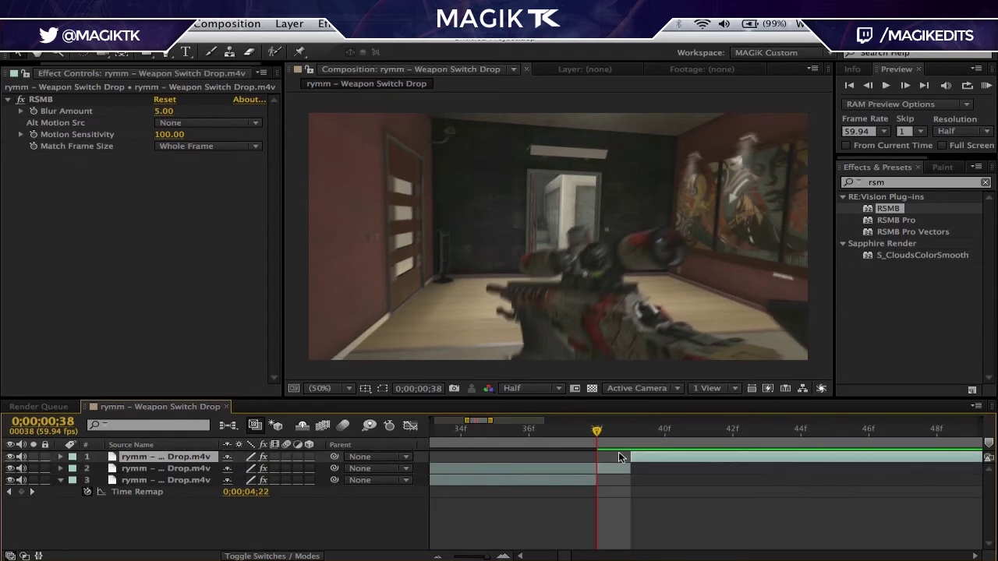
pyautogui.click(600, 468)
pyautogui.hotkey('alt', '[')
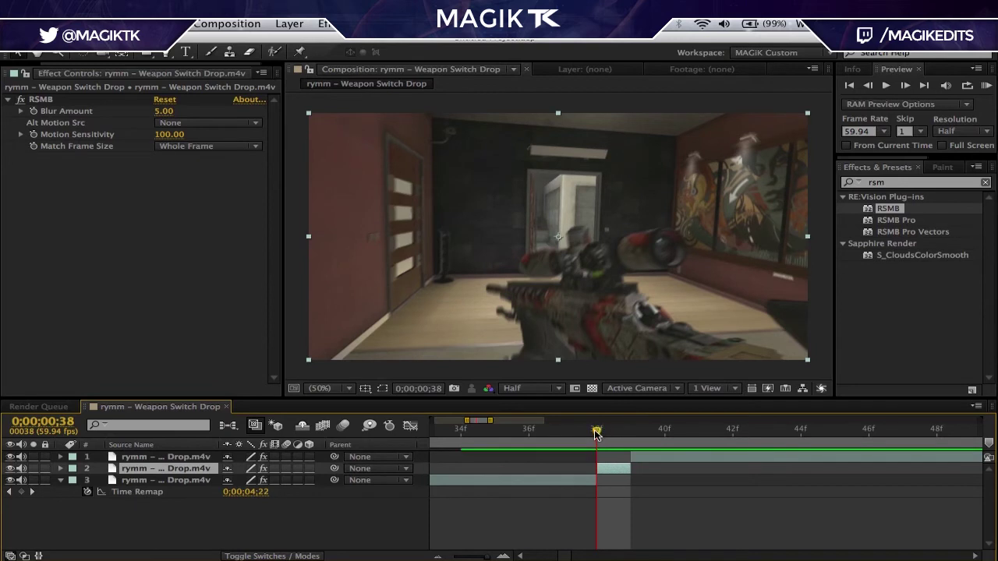
pyautogui.moveTo(595, 434)
pyautogui.mouseDown()
pyautogui.moveTo(561, 434)
pyautogui.moveTo(596, 433)
pyautogui.mouseUp()
# - Trial-trim layer 1 at frame 40 and undo it, then zoom out and collapse layer 3
pyautogui.moveTo(597, 430); pyautogui.dragTo(657, 435)
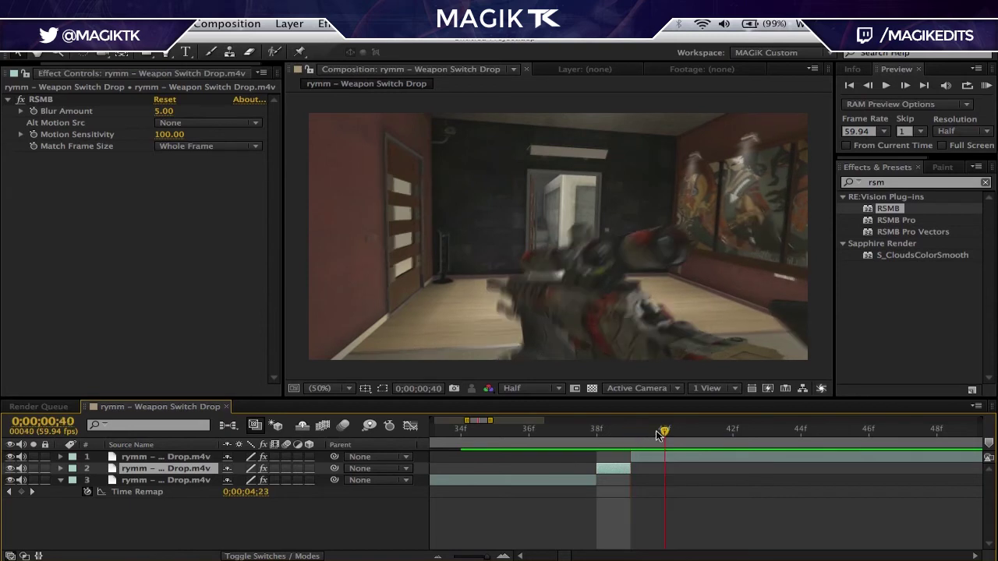
pyautogui.click(673, 457)
pyautogui.hotkey('alt', '[')
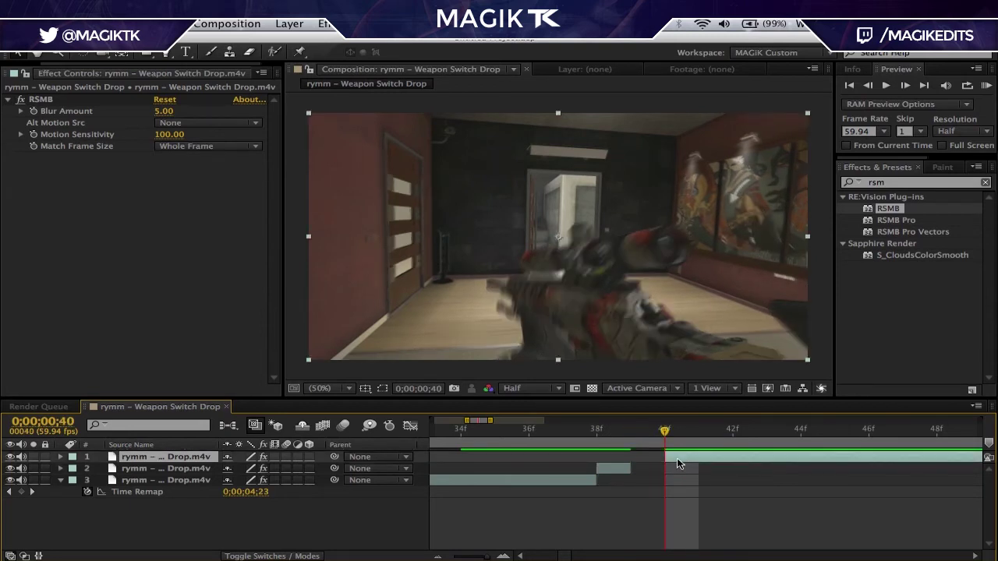
pyautogui.hotkey('ctrl', 'z')
pyautogui.moveTo(655, 440); pyautogui.dragTo(547, 450)
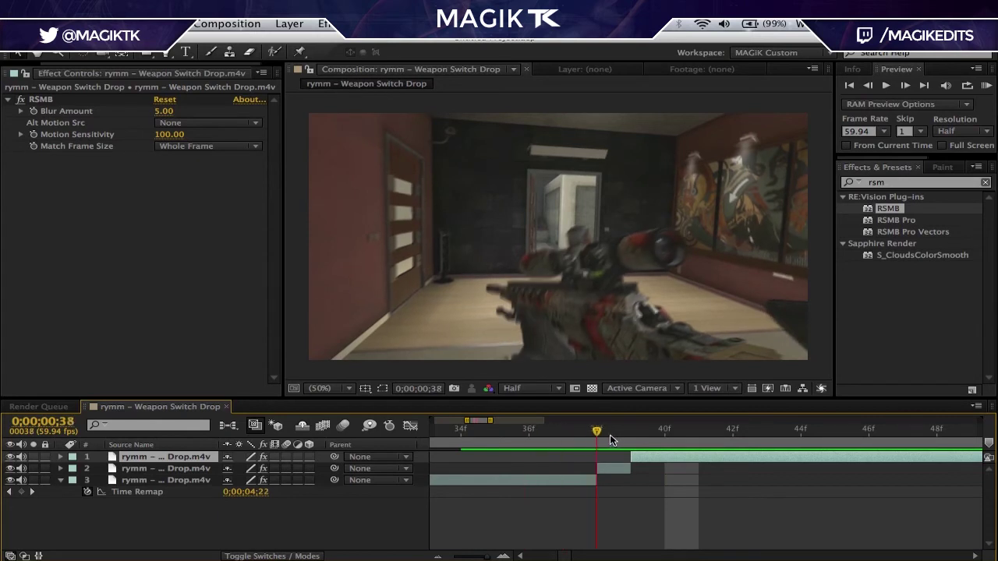
pyautogui.click(646, 434)
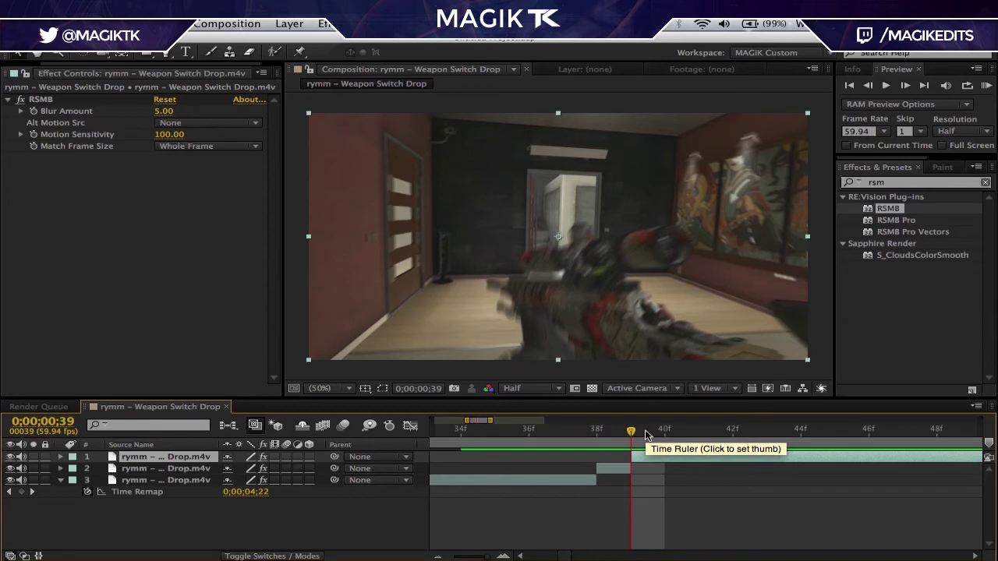
pyautogui.press(';')
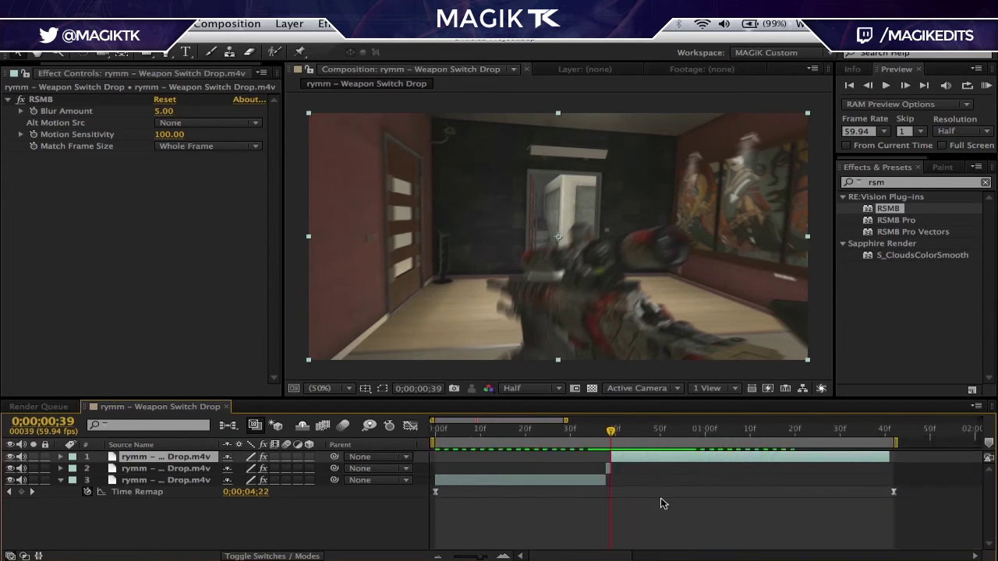
pyautogui.click(660, 504)
pyautogui.click(59, 481)
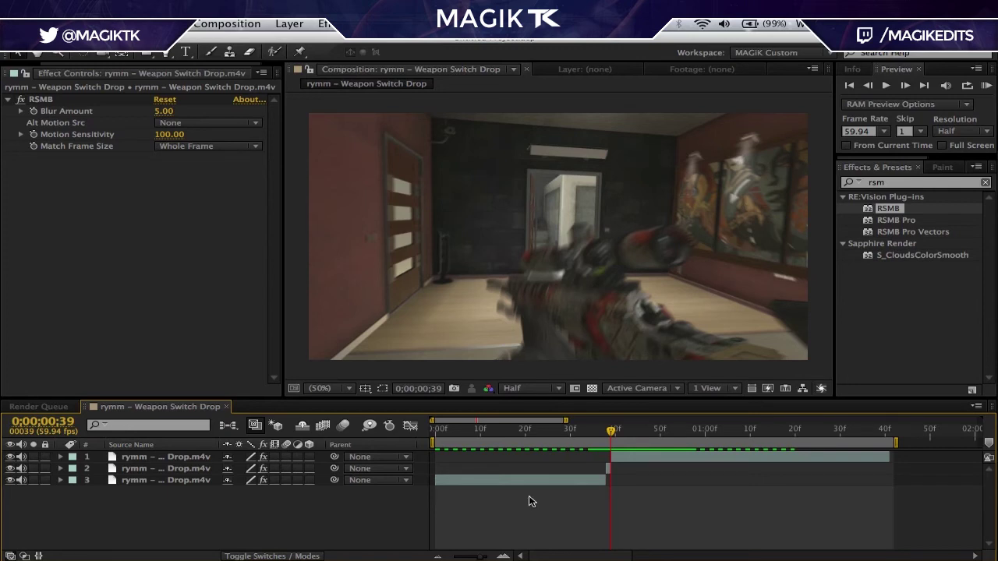
pyautogui.moveTo(611, 431); pyautogui.dragTo(669, 431)
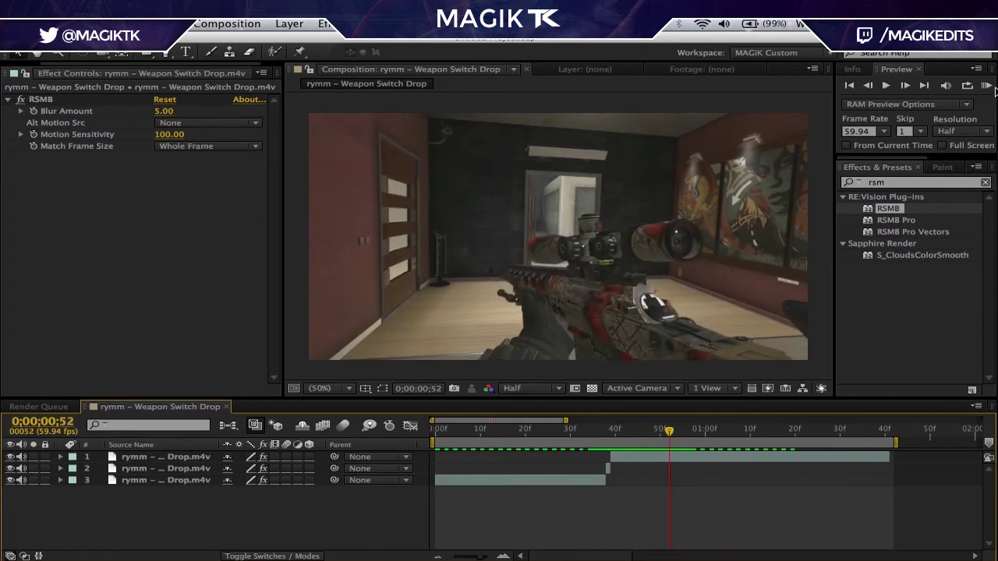
pyautogui.click(988, 85)
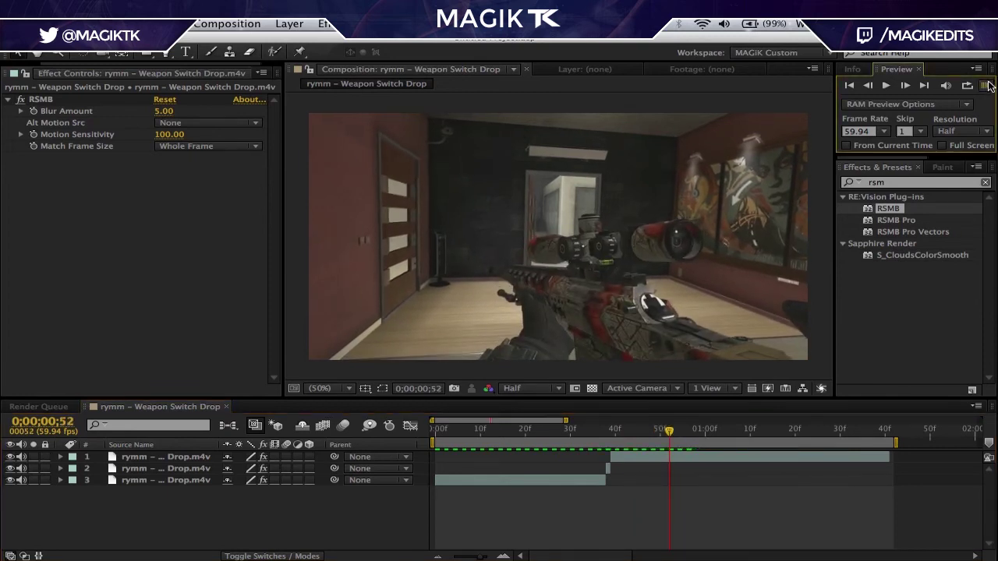